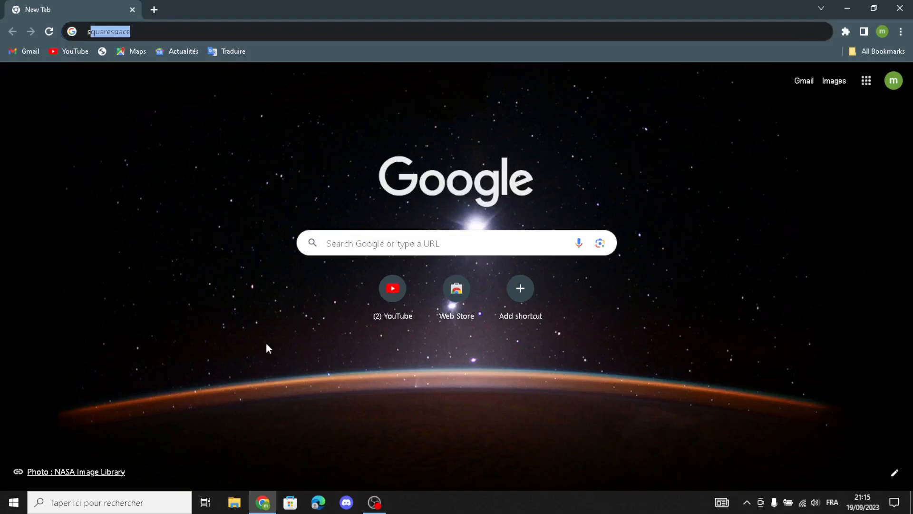
Search the web for squarespace, open its website builder page and go to the website templates.
key("Return")
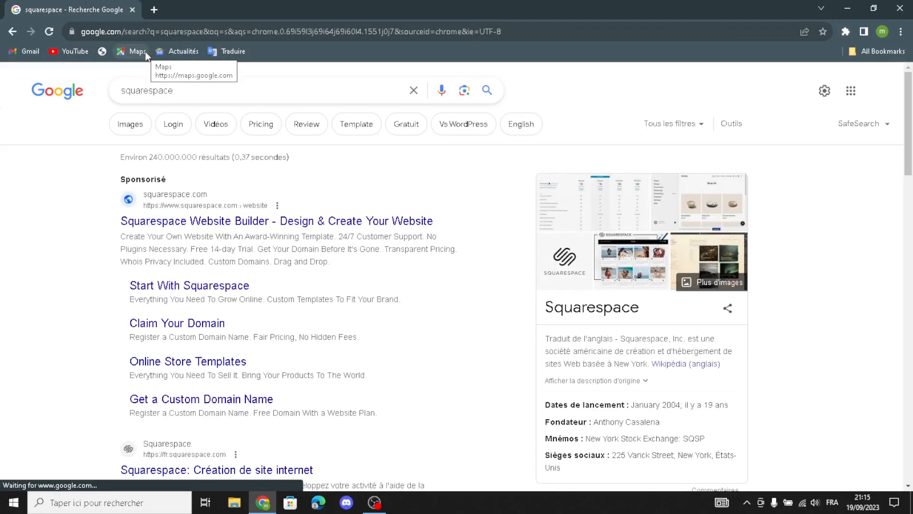
left_click(159, 231)
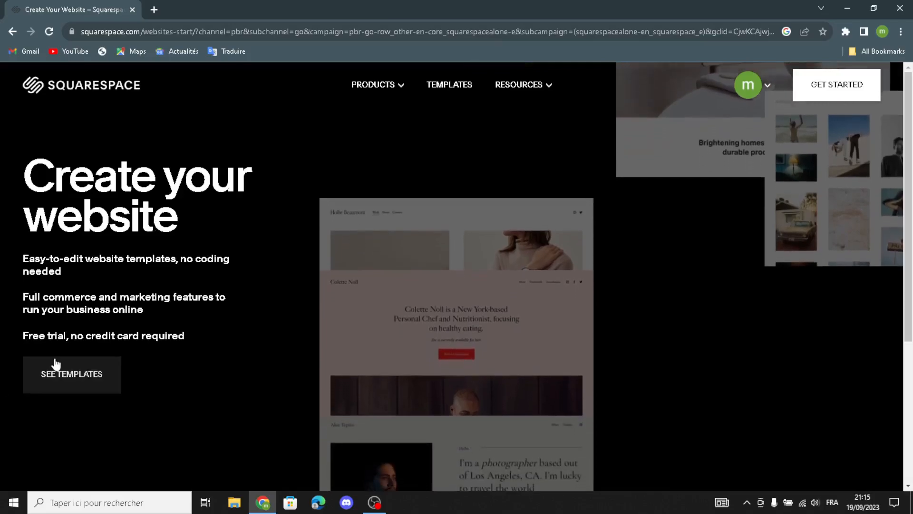
left_click(43, 373)
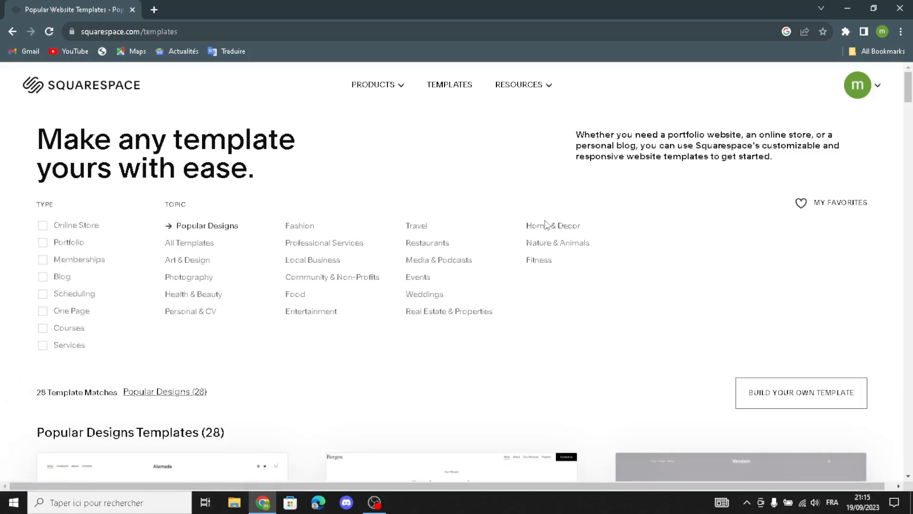
Filter the templates by the Home & Decor topic and the Online Store, Memberships, Courses and Services types.
left_click(536, 227)
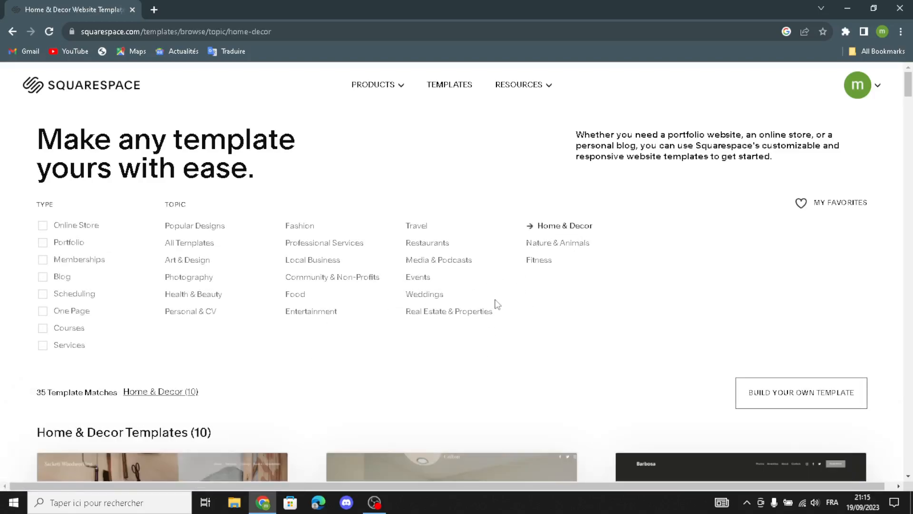
left_click(46, 230)
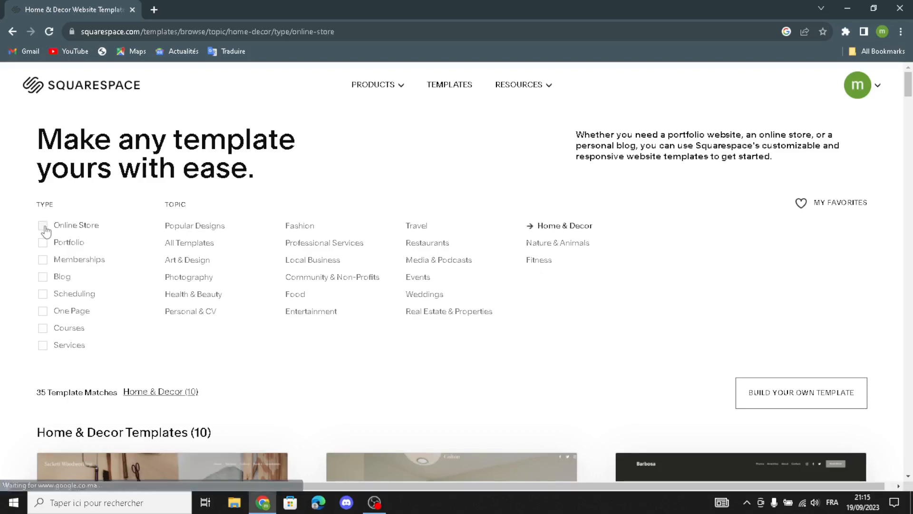
left_click(45, 261)
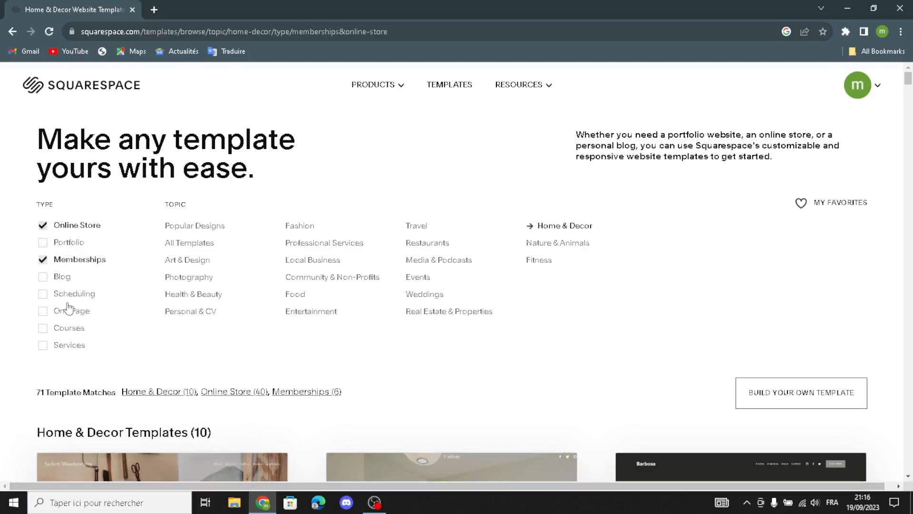
left_click(44, 328)
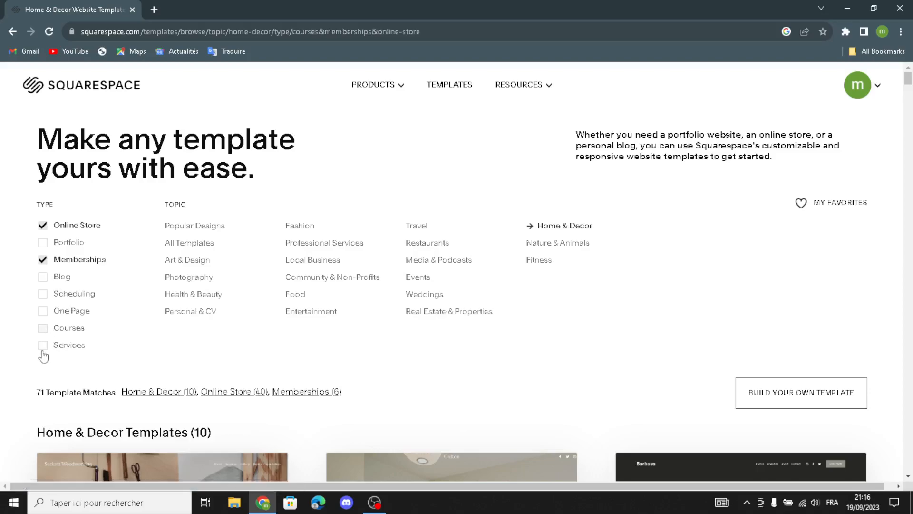
left_click(43, 345)
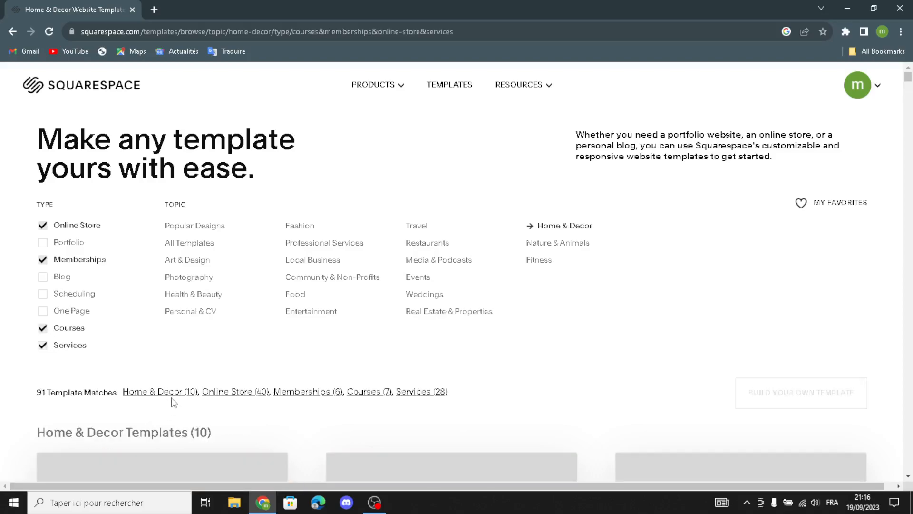
Start a new site from the Barbosa template.
scroll(181, 390, "down", 5)
scroll(302, 311, "down", 2)
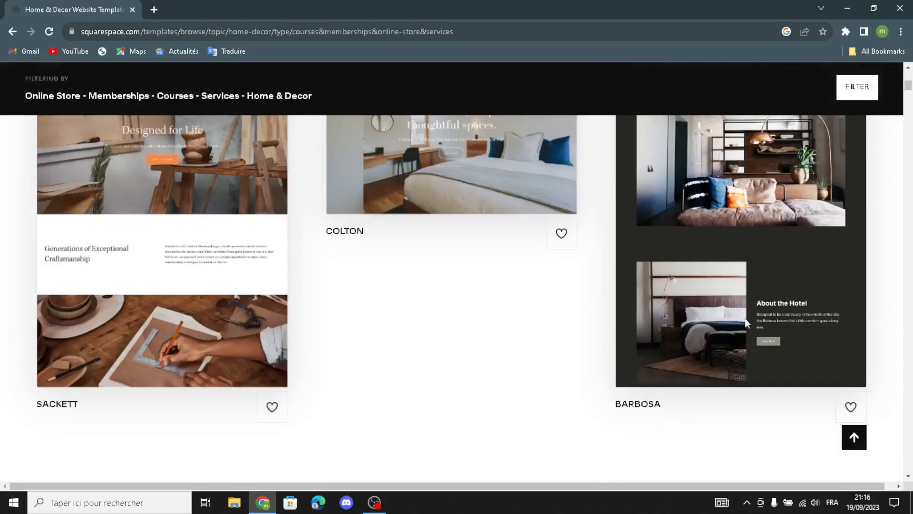
mouse_move(735, 354)
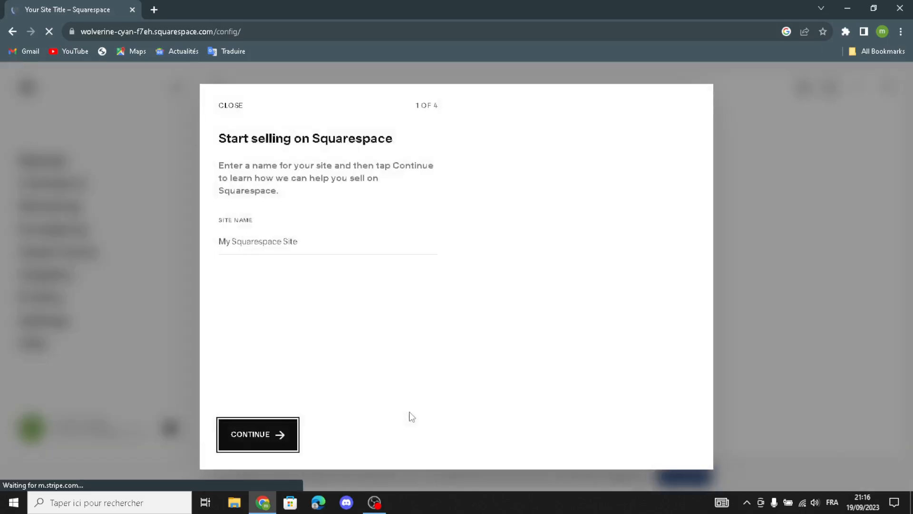
Name the site ChicNest and complete the four-page selling introduction.
left_click(241, 246)
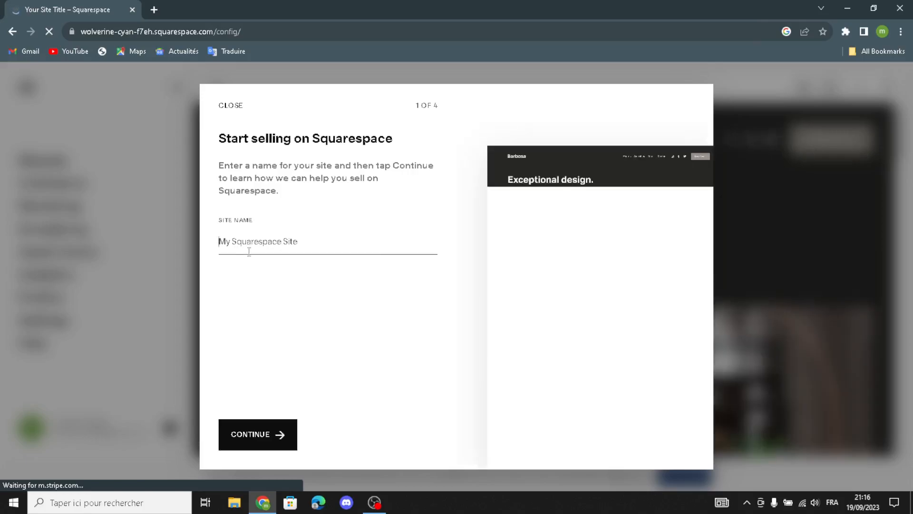
type("ChicNest")
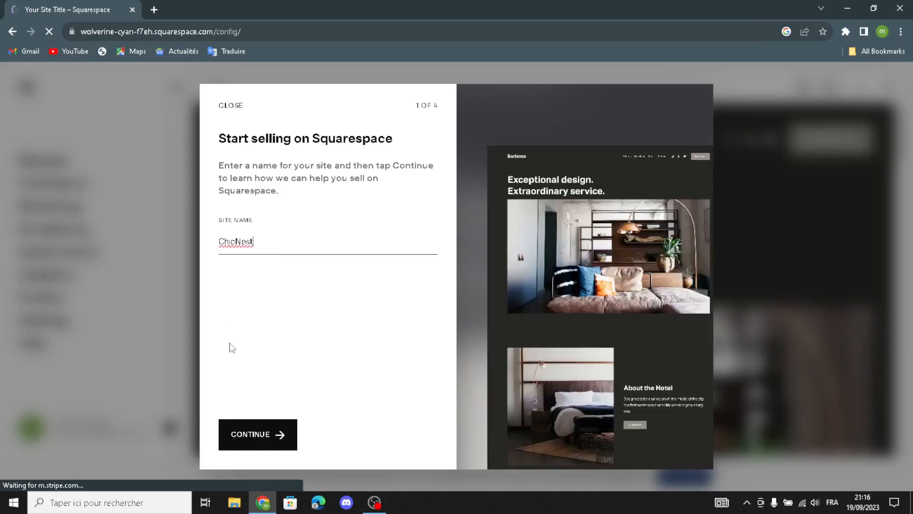
left_click(276, 434)
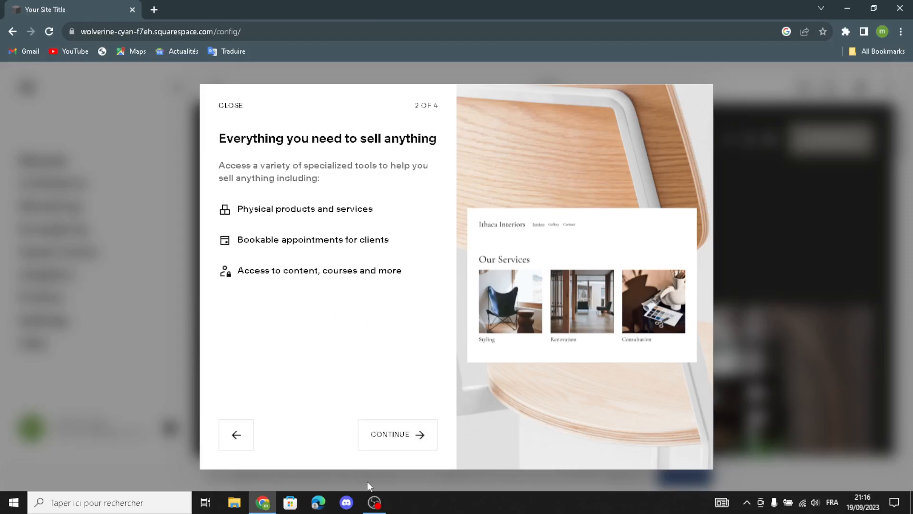
left_click(385, 445)
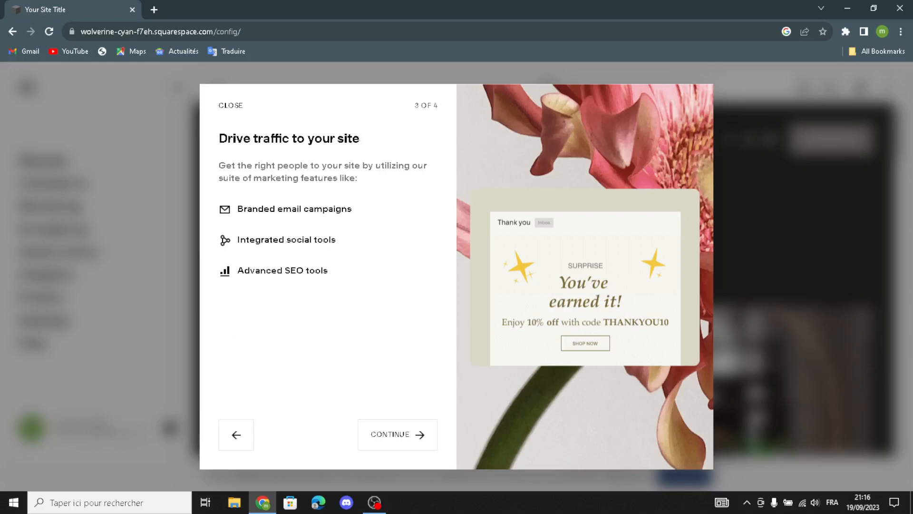
left_click(380, 434)
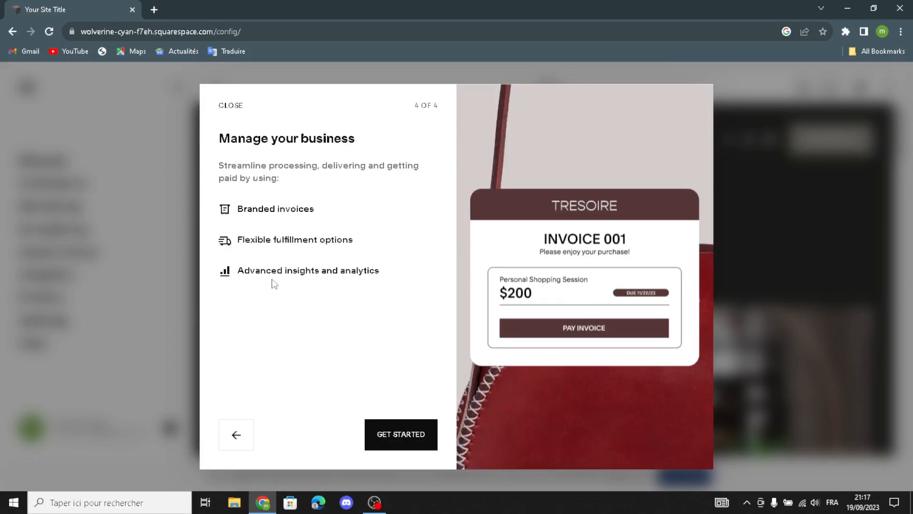
left_click(375, 435)
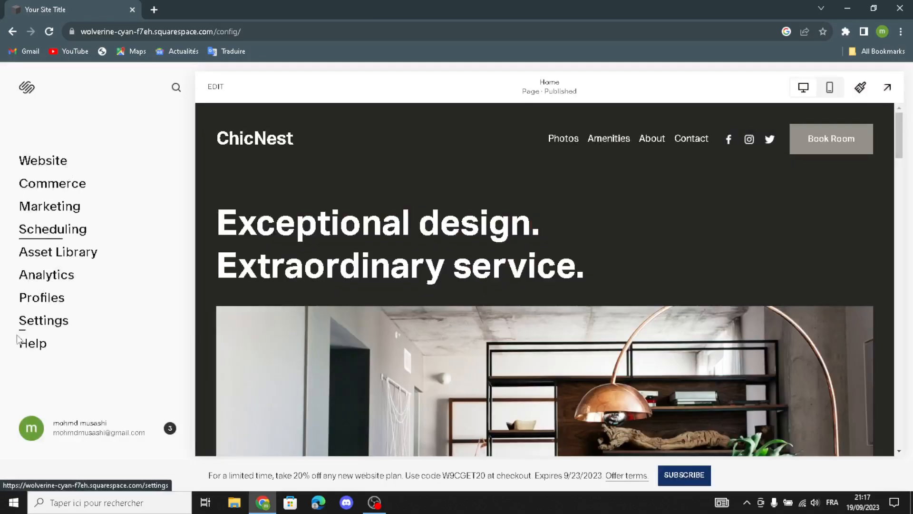
Open the Commerce store setup and start adding a product of the Physical type.
left_click(66, 191)
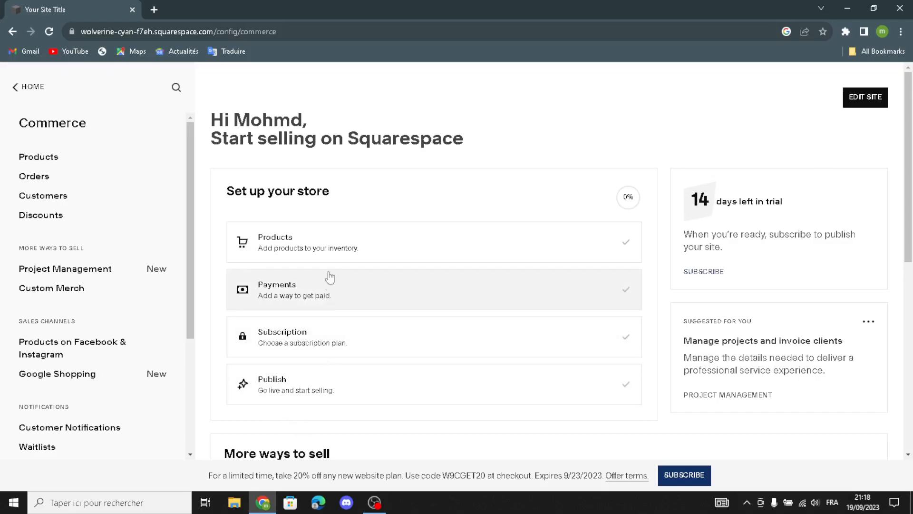
left_click(338, 298)
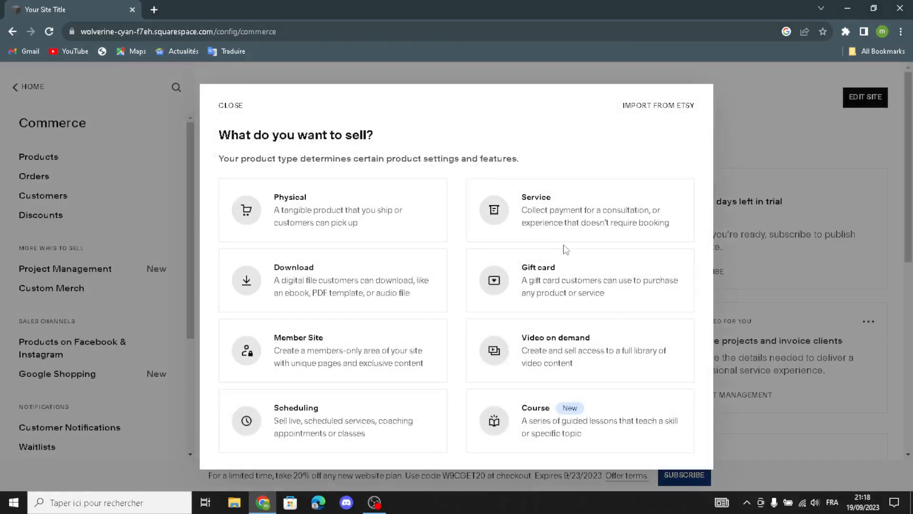
left_click(330, 235)
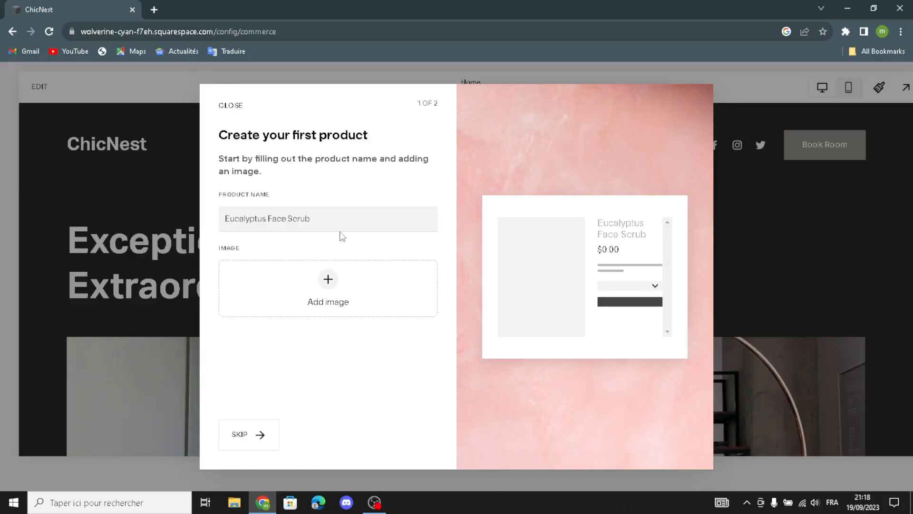
Enter "home and decor supplies" as the first product's name.
left_click(271, 216)
type("deco")
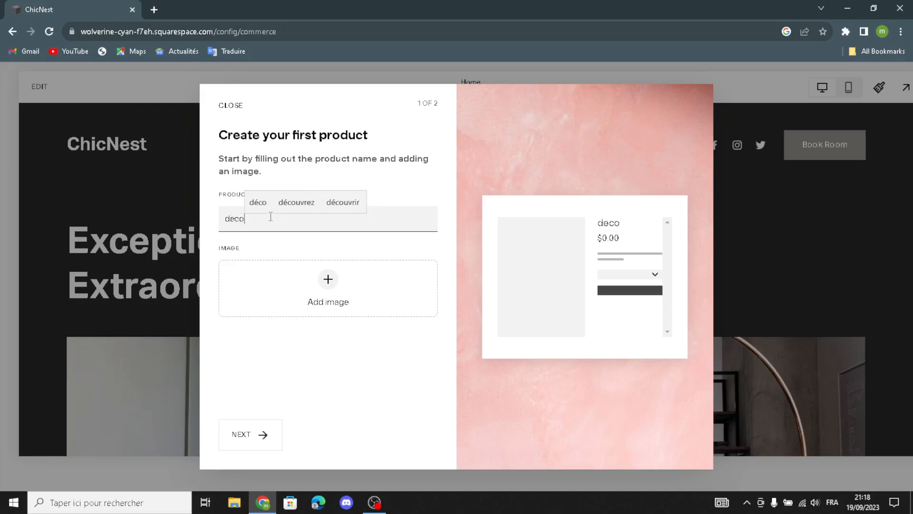
key("BackSpace")
key("BackSpace")
key("BackSpace")
type("hom")
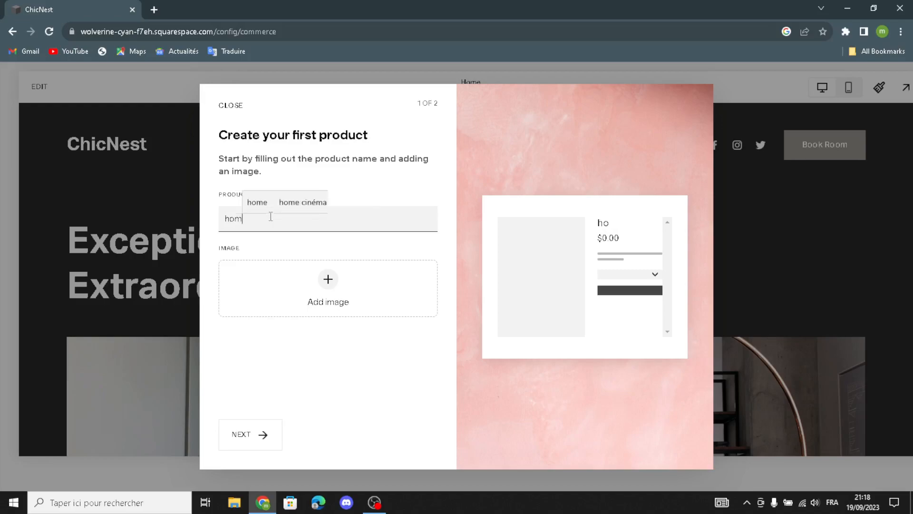
type("e an")
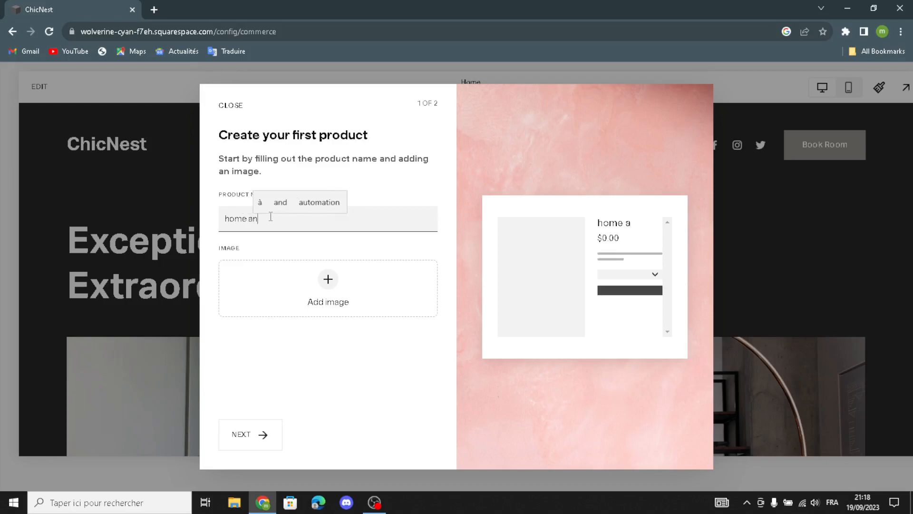
type("d decor")
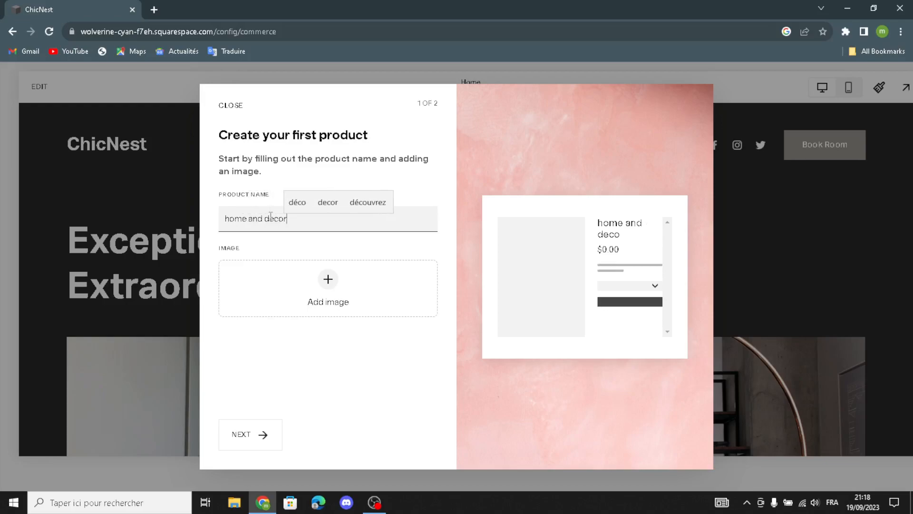
type(" supplies")
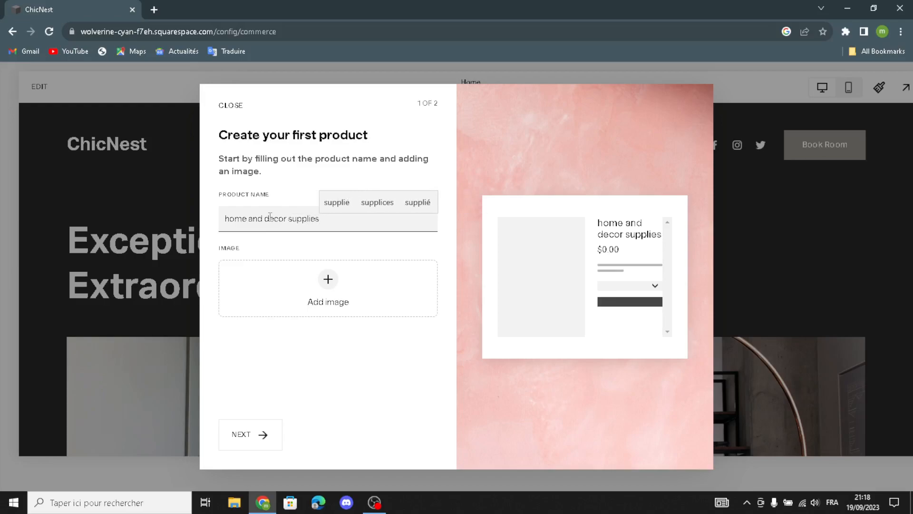
left_click(296, 411)
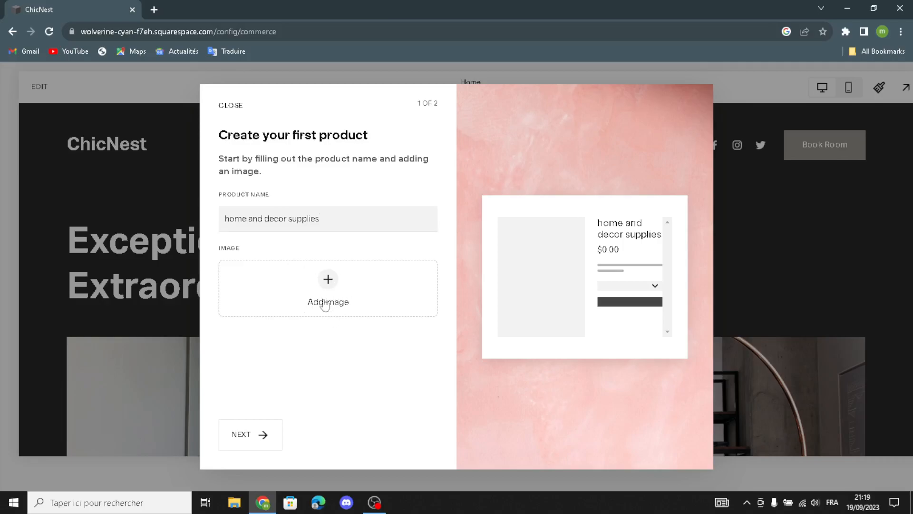
Search Google for "home and decor" in a new browser tab and show the image results.
left_click(154, 10)
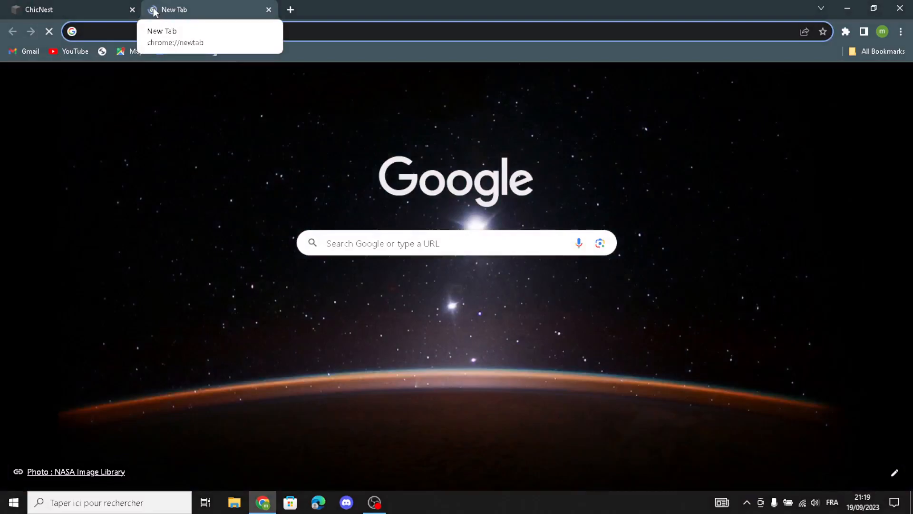
type("dec")
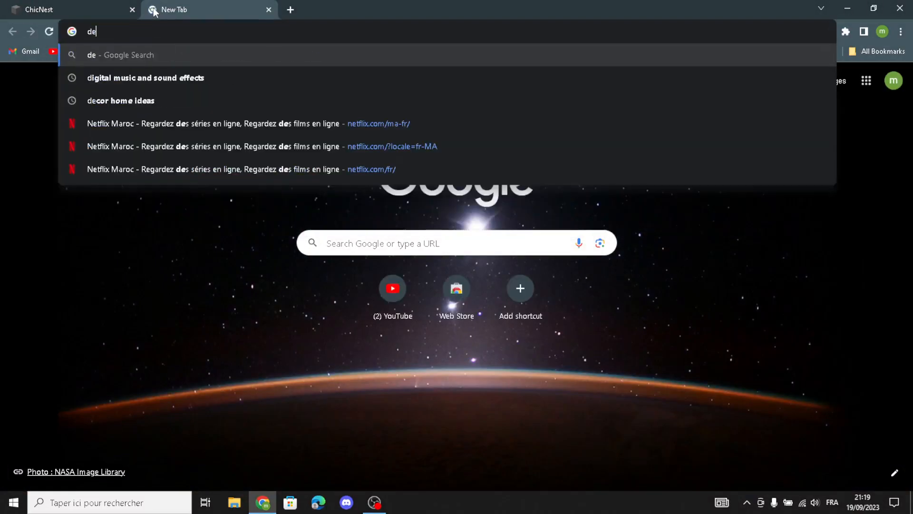
key("BackSpace")
key("BackSpace")
key("BackSpace")
type("home and ")
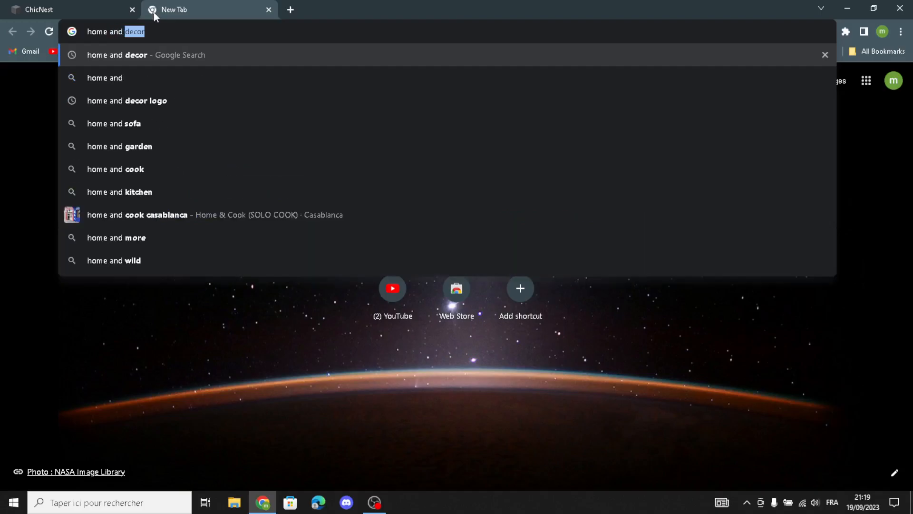
type("decor")
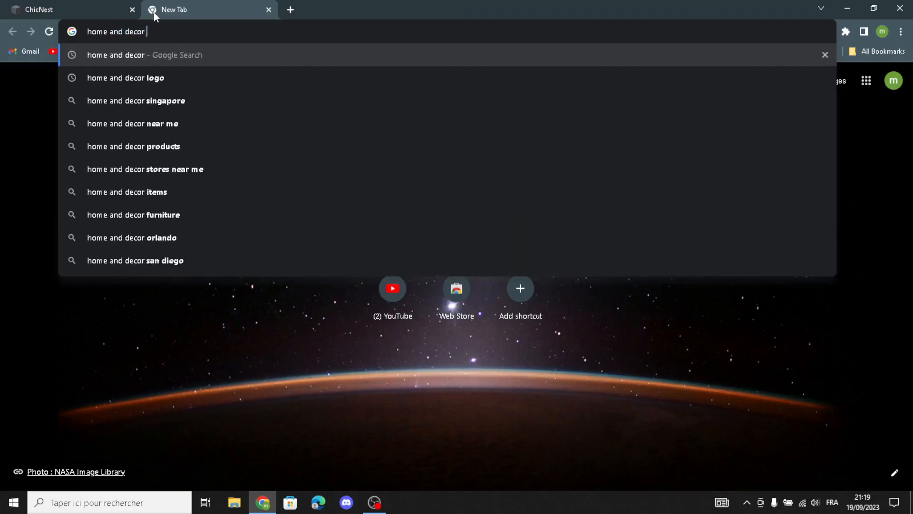
key("Return")
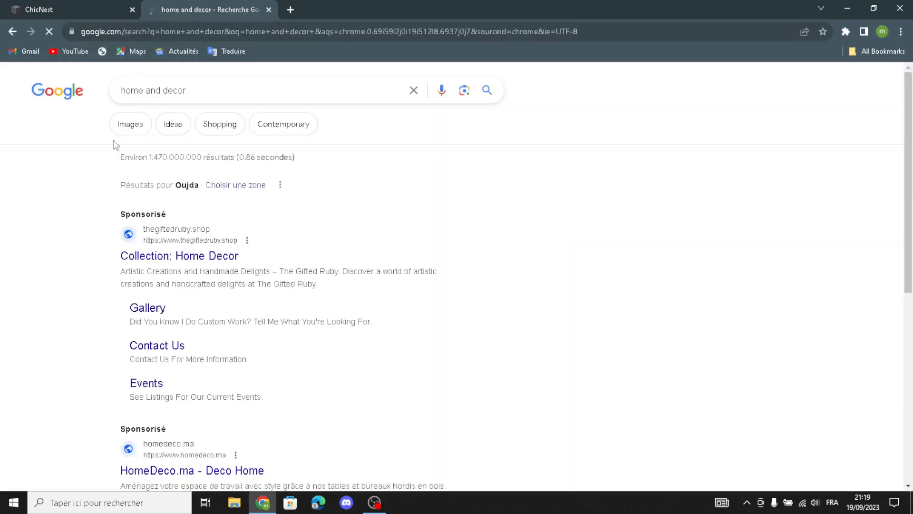
left_click(124, 141)
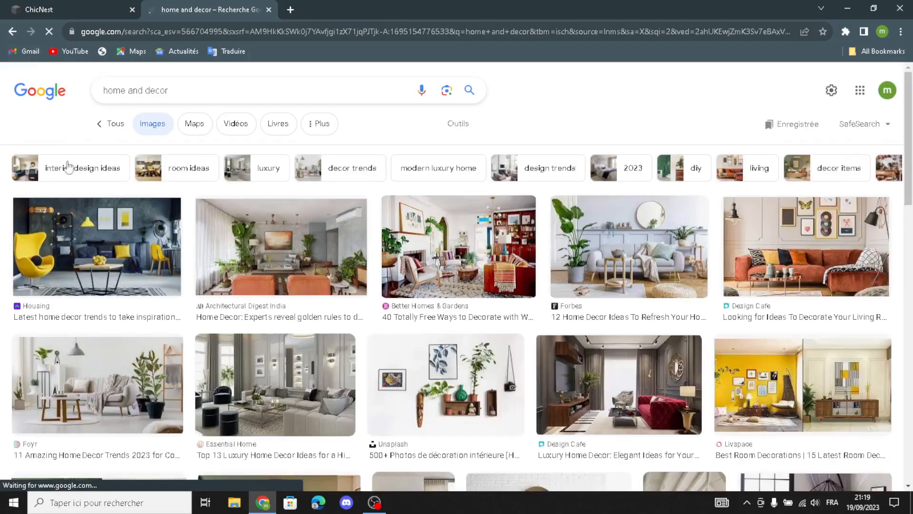
Add the Unsplash wall decoration picture as the product image and continue to the inventory setup.
left_click(449, 400)
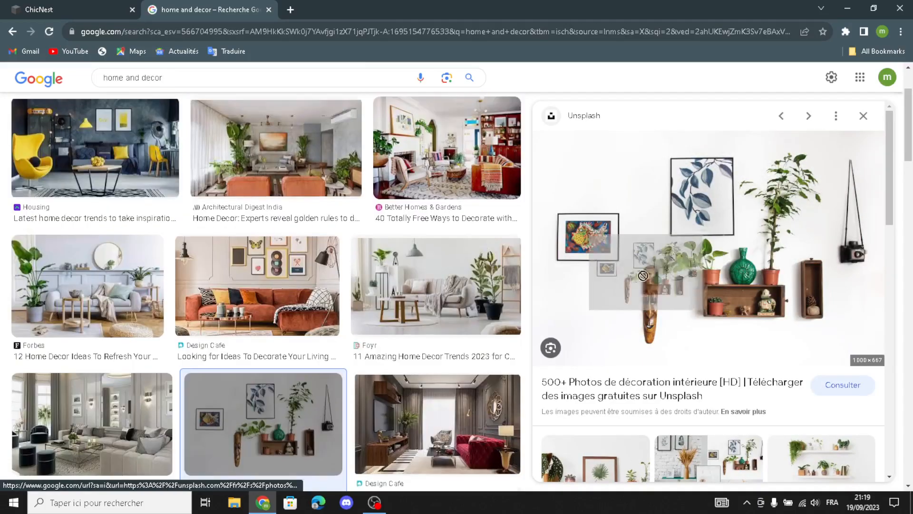
left_click_drag(749, 262, 335, 319)
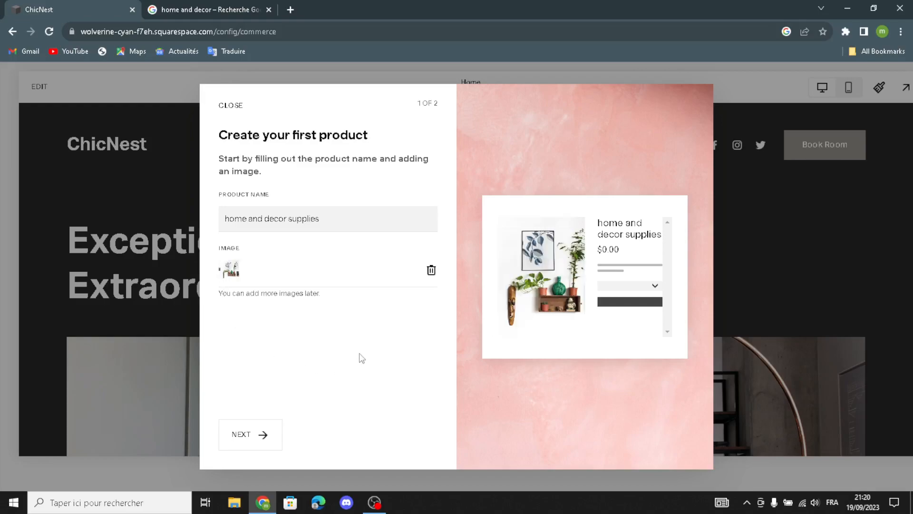
left_click(263, 434)
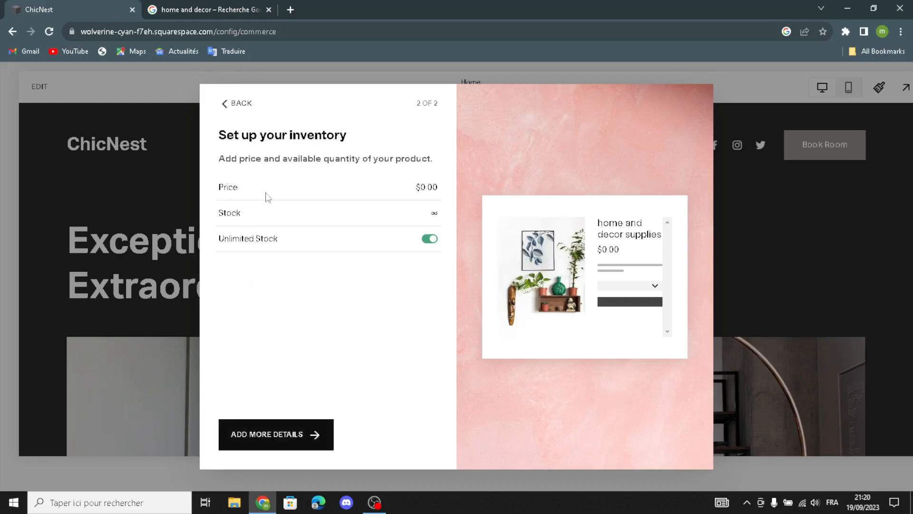
Set the product's price to $80.00 with unlimited stock.
left_click(436, 188)
left_click(433, 213)
left_click(428, 241)
left_click(430, 240)
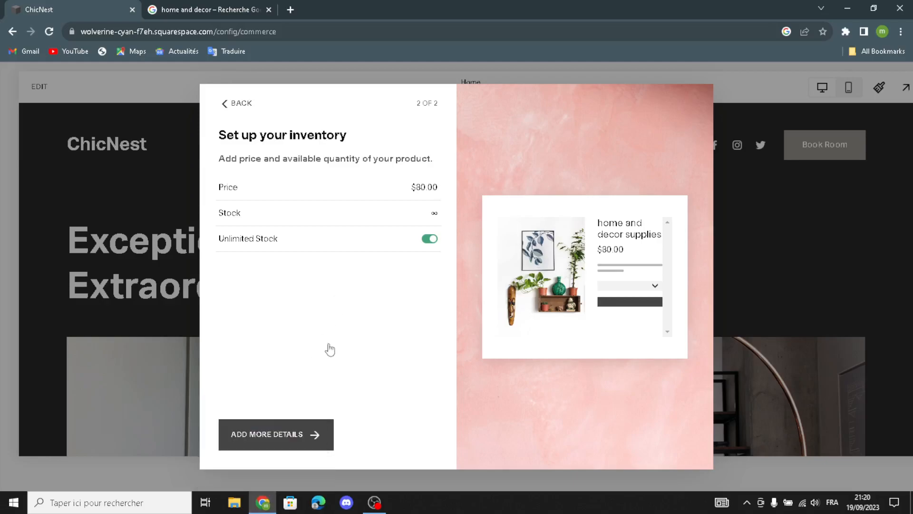
Continue to the detailed product settings and enter "home and decor supplies business" as the product description.
left_click(307, 430)
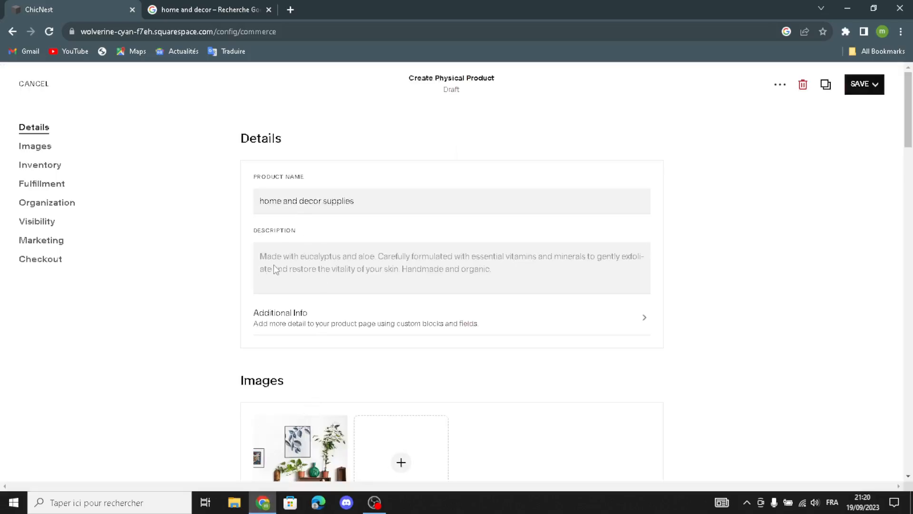
left_click(298, 261)
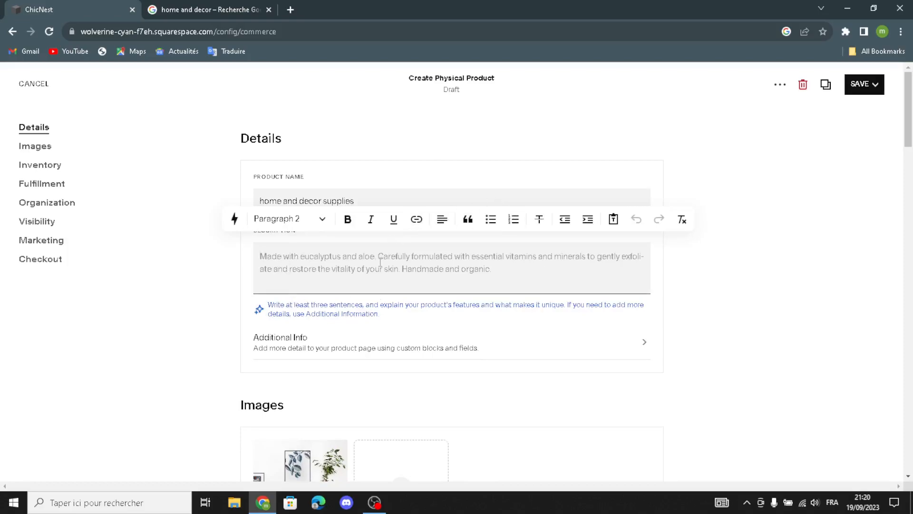
type("hom")
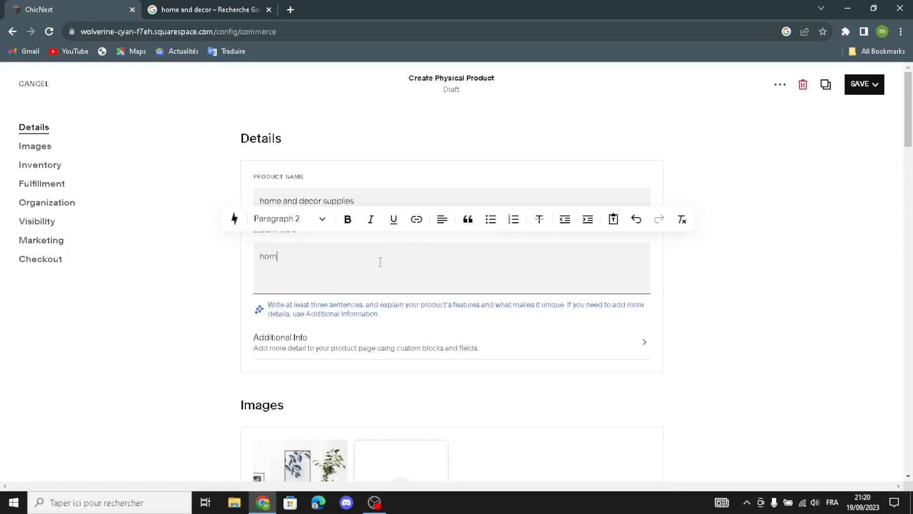
type("e and decor supplies ")
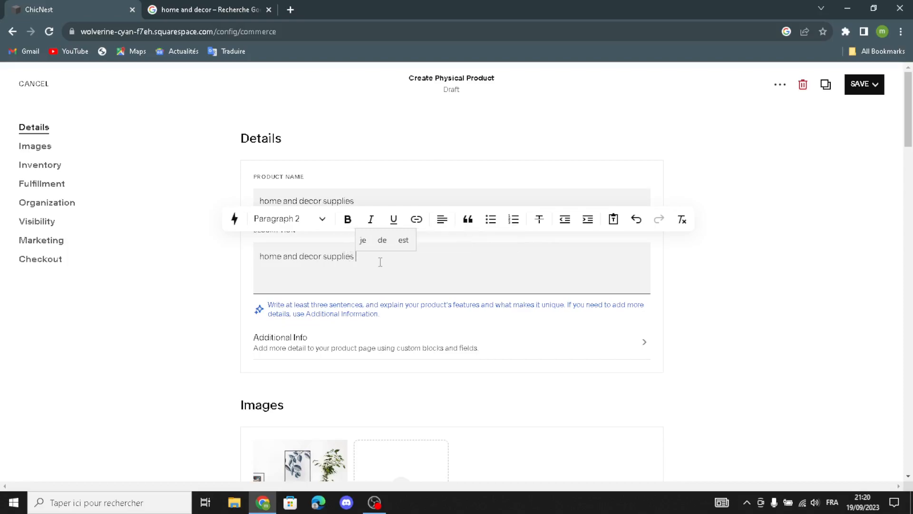
type("business")
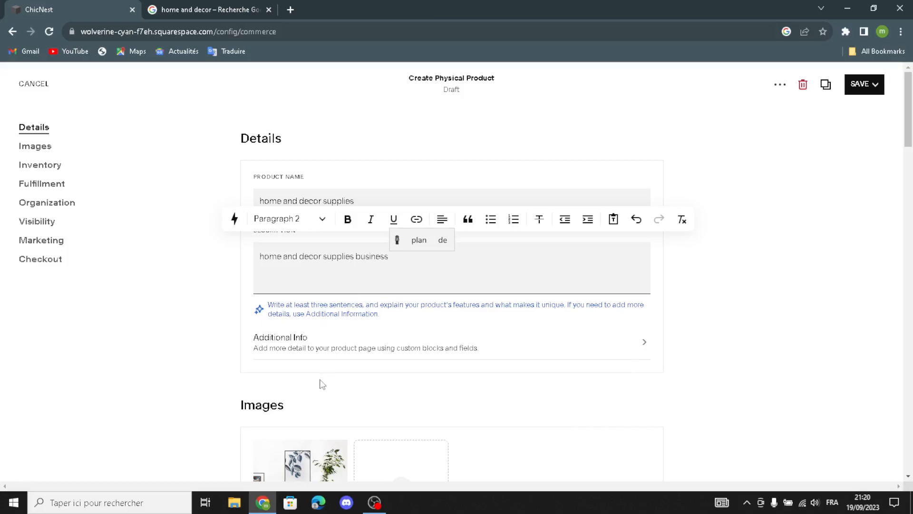
Add the Design Cafe living room picture with the orange sofa from the Google image results as the second product image.
scroll(321, 383, "down", 5)
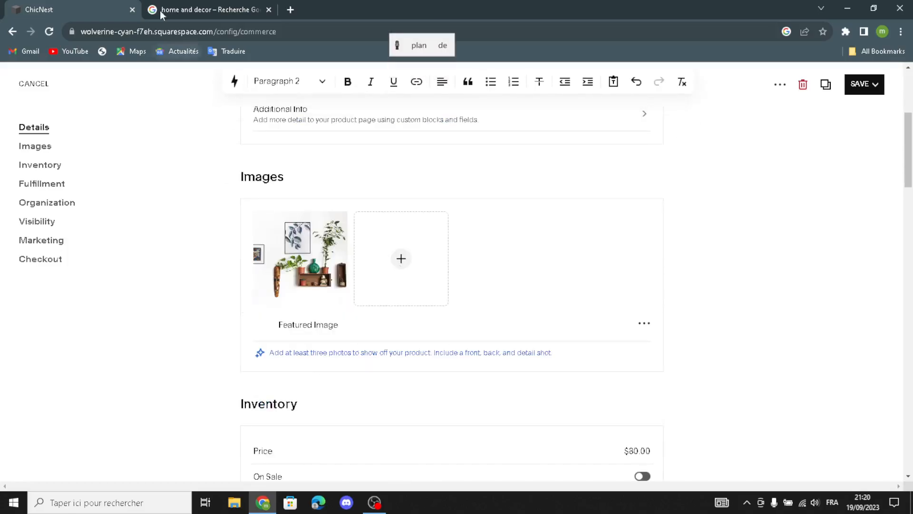
left_click(167, 9)
left_click(601, 249)
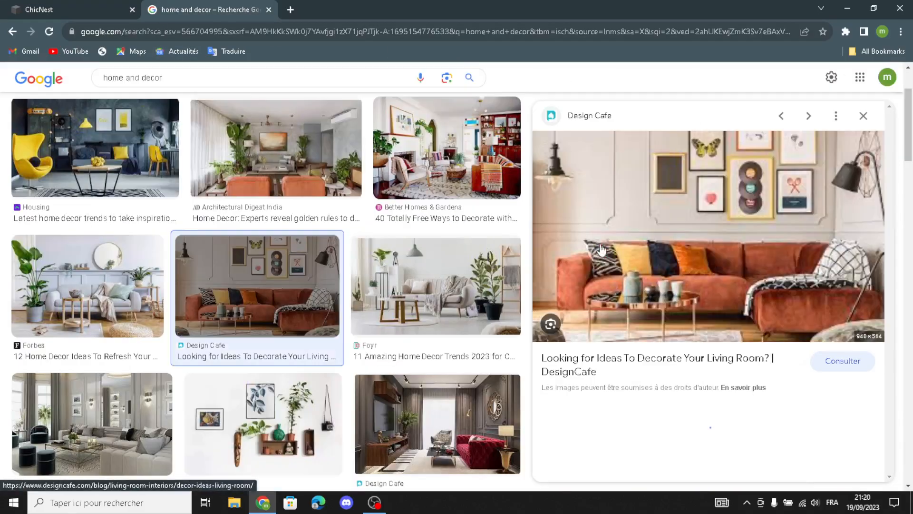
left_click(651, 284)
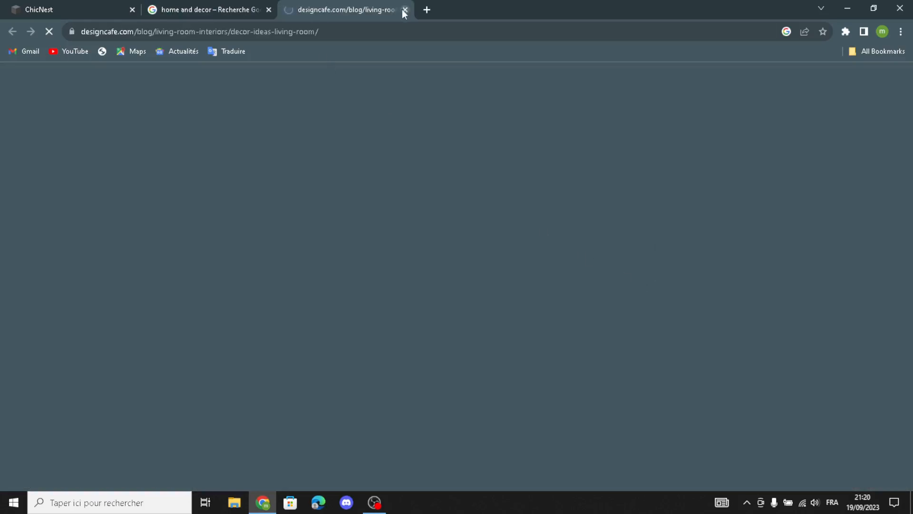
left_click(404, 9)
left_click_drag(748, 307, 416, 266)
scroll(107, 359, "down", 1)
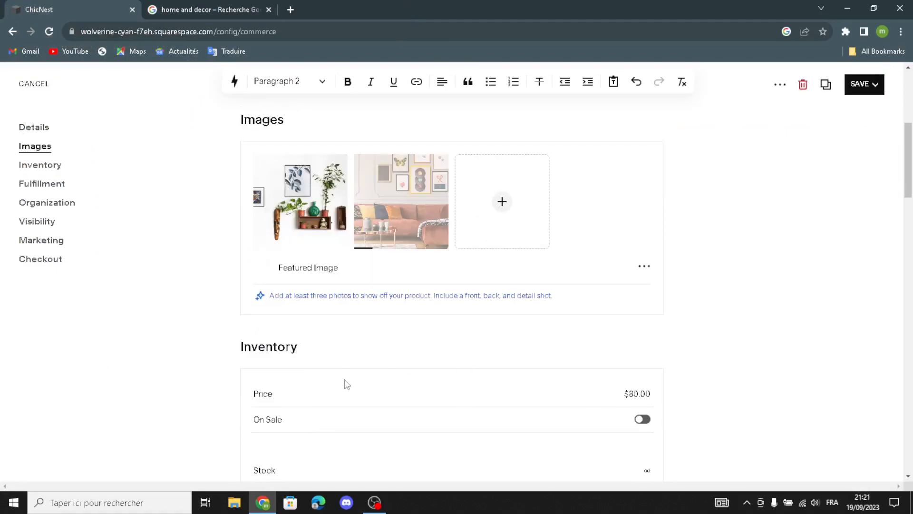
Enable Featured Product in the product's visibility settings.
scroll(422, 376, "down", 1)
left_click(642, 362)
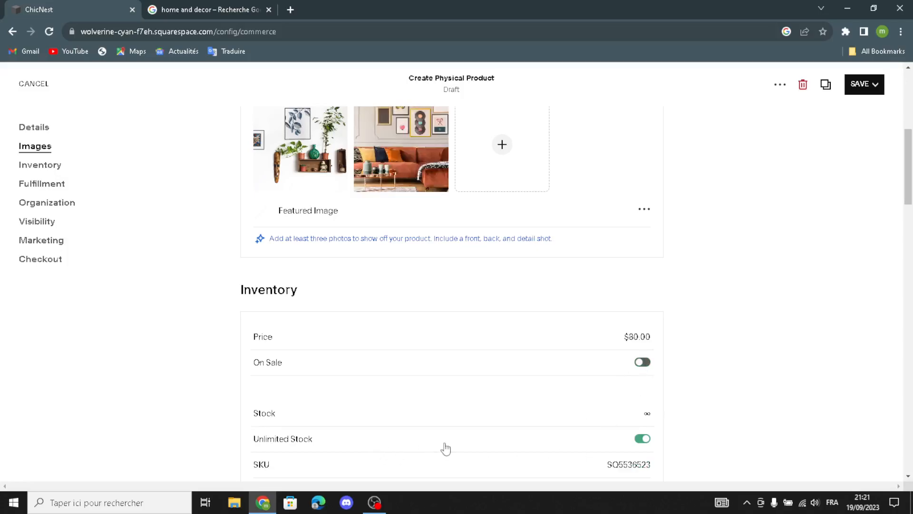
scroll(611, 409, "down", 1)
scroll(301, 421, "down", 8)
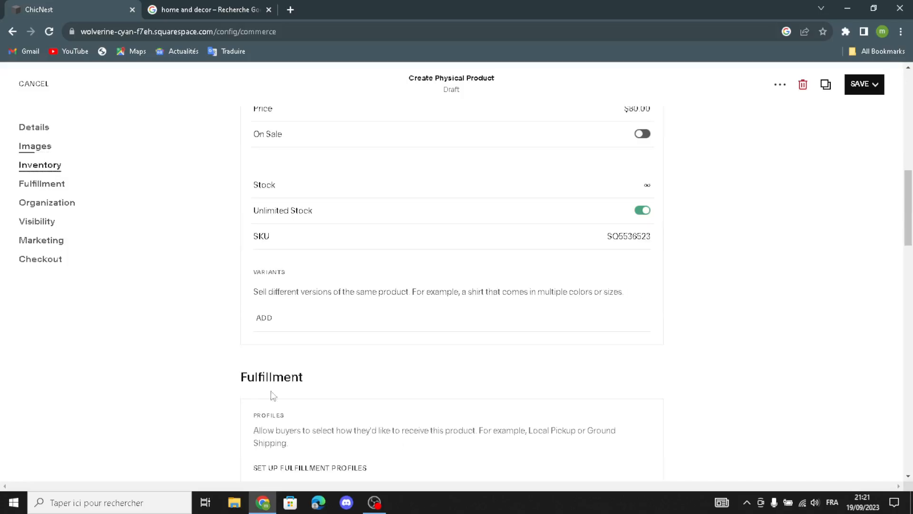
scroll(352, 421, "down", 5)
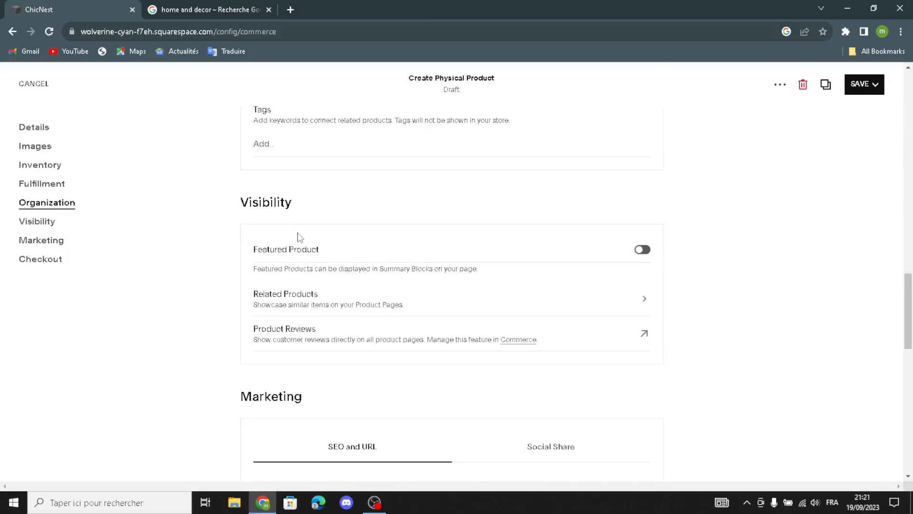
left_click(643, 250)
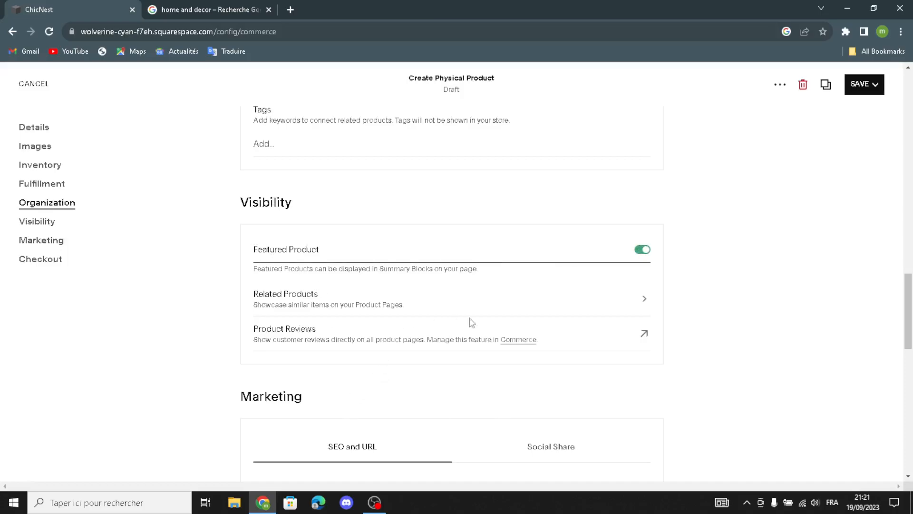
Look through the product's marketing and checkout options and save the new product.
scroll(461, 321, "down", 5)
scroll(537, 373, "down", 4)
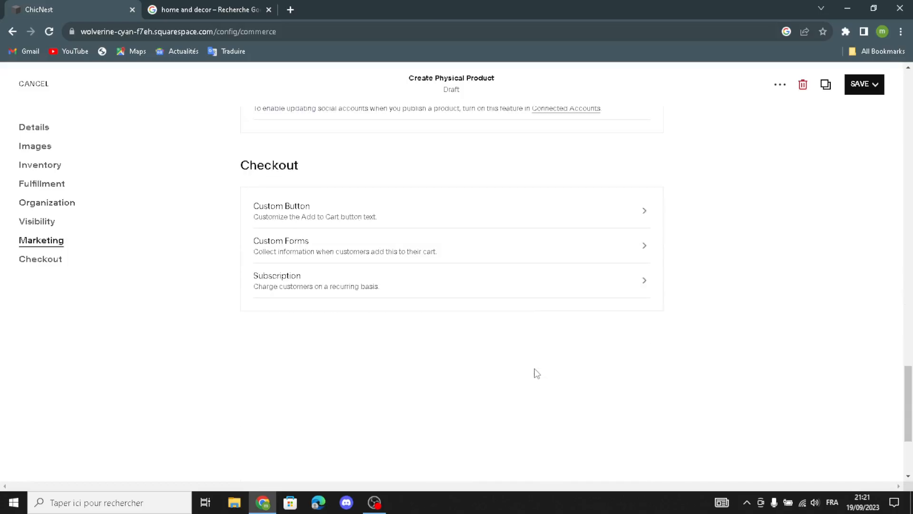
scroll(390, 218, "up", 4)
scroll(395, 242, "down", 5)
scroll(398, 252, "down", 2)
left_click(863, 85)
left_click(839, 136)
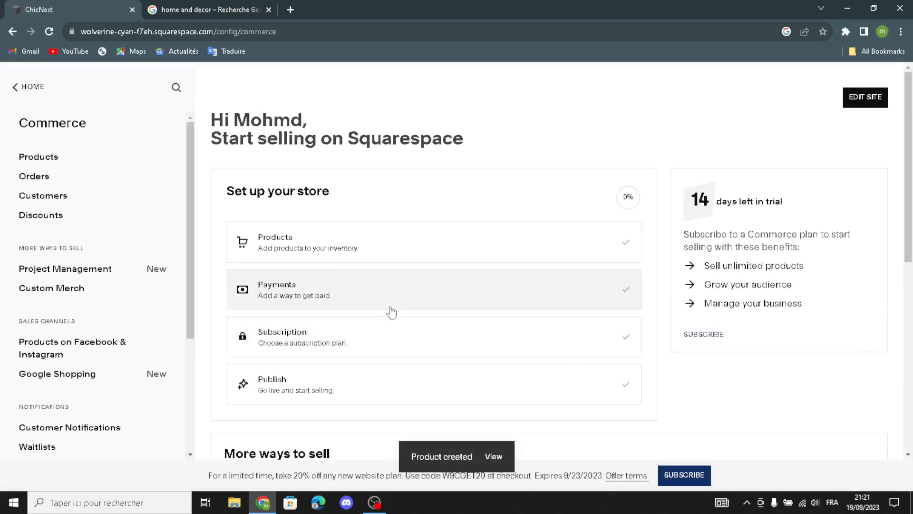
Try to connect PayPal as the store's payment processor and return to the Commerce overview.
left_click(323, 294)
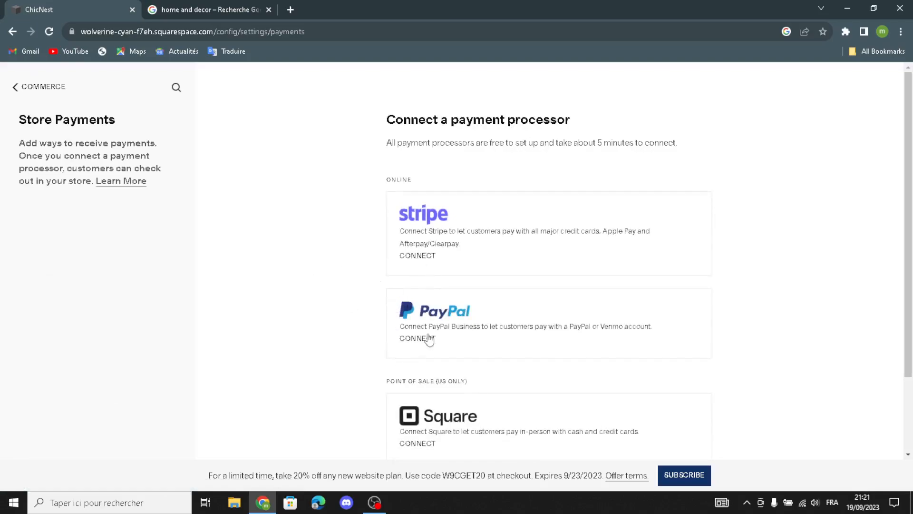
scroll(447, 324, "down", 2)
scroll(452, 319, "up", 2)
left_click(419, 338)
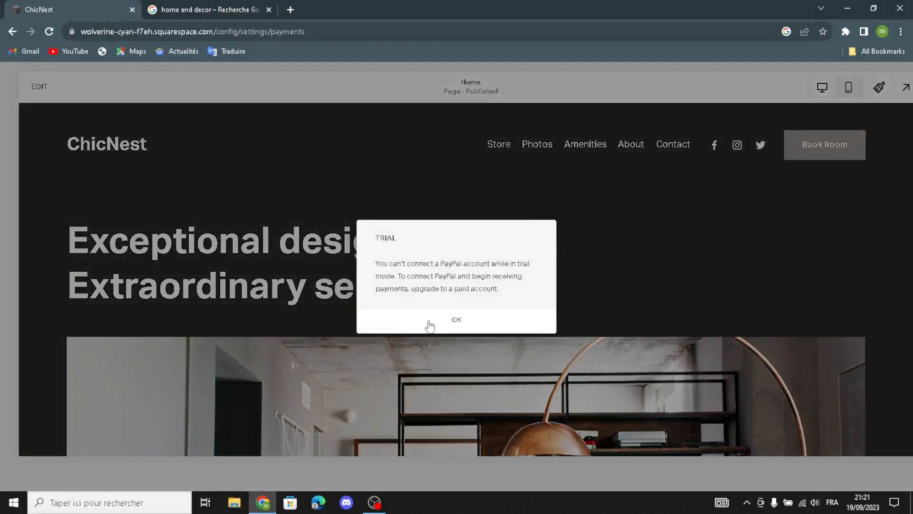
left_click(428, 322)
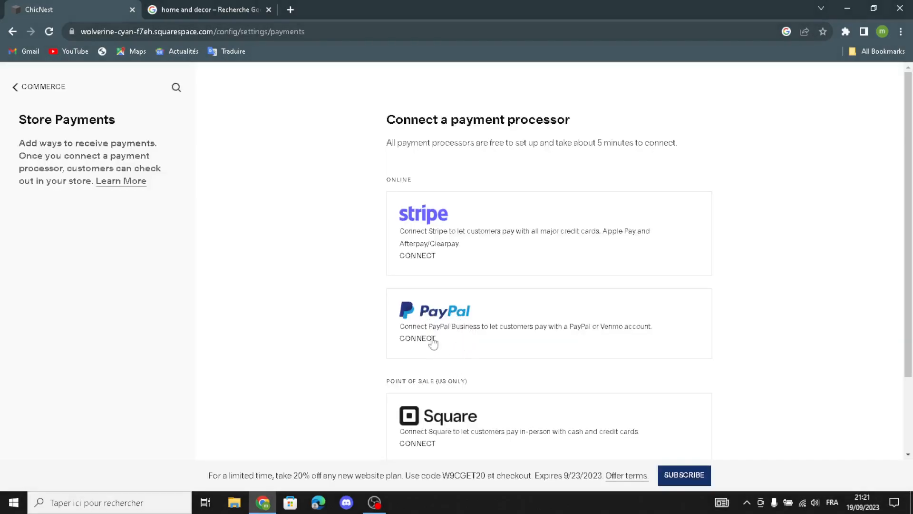
left_click(426, 328)
left_click(415, 320)
left_click(417, 338)
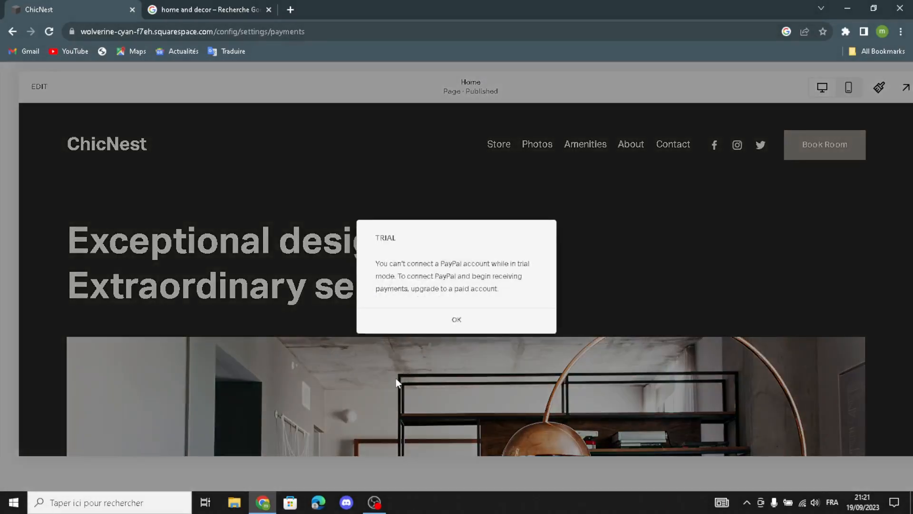
left_click(435, 322)
left_click(14, 88)
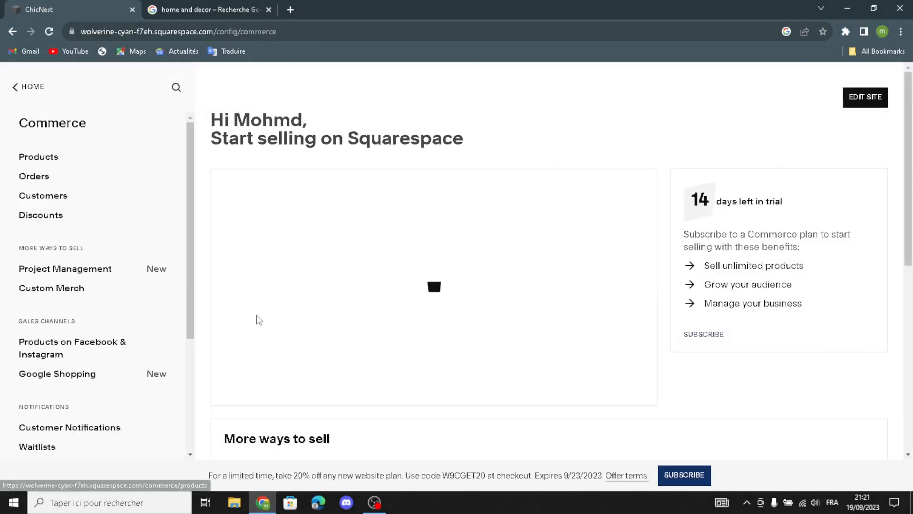
left_click(627, 305)
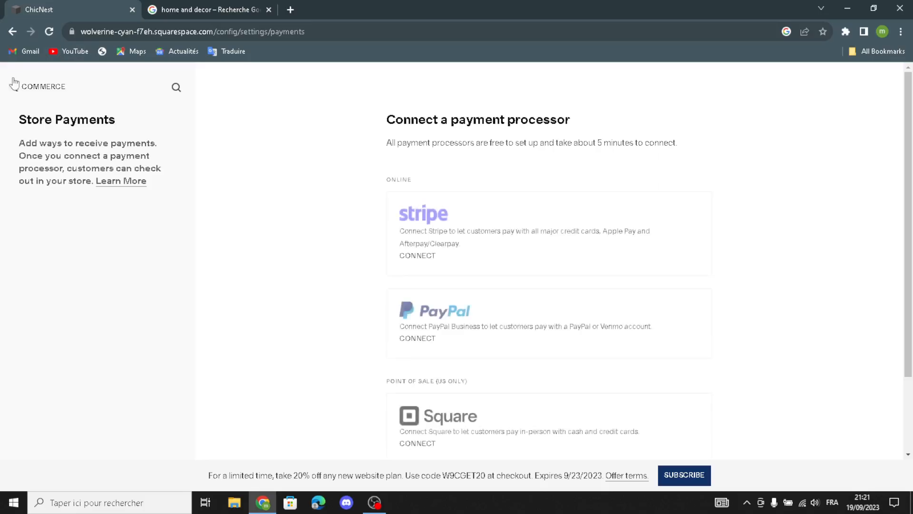
left_click(483, 240)
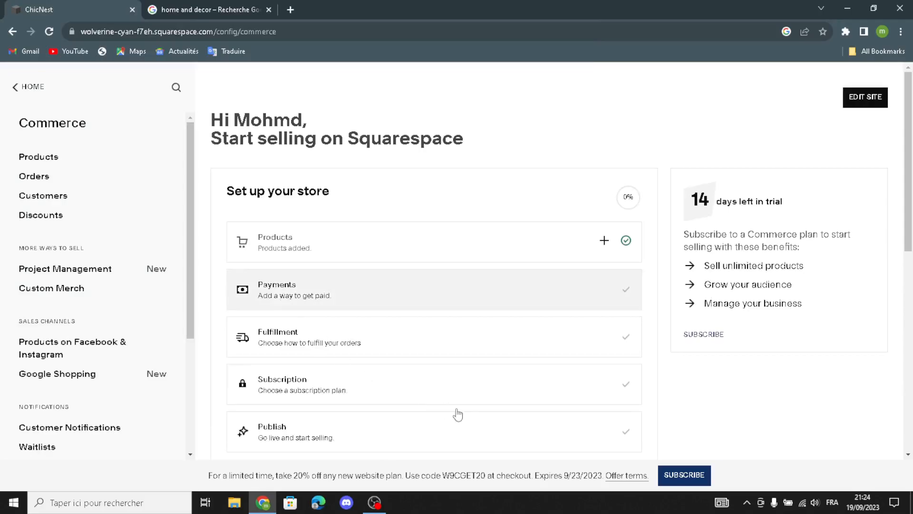
Review the store's shipping settings and the available shipping cost calculation methods without adding an option.
left_click(321, 335)
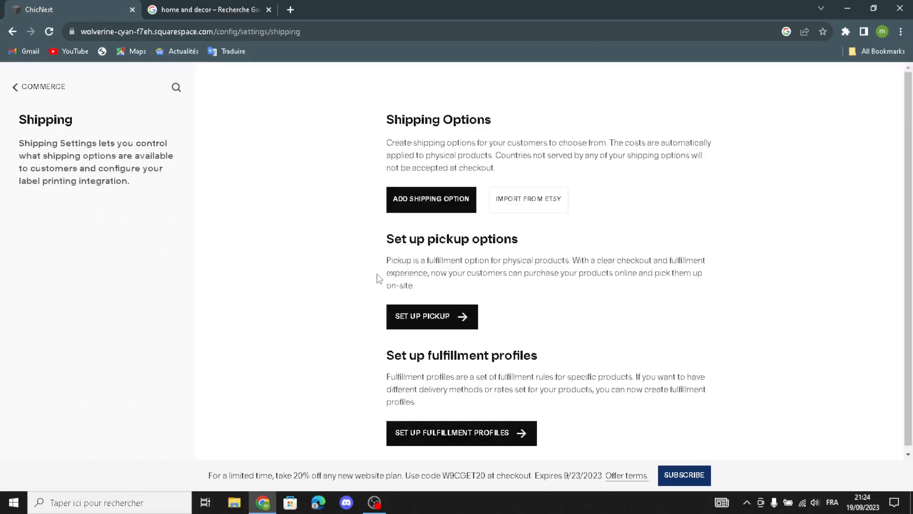
left_click(13, 88)
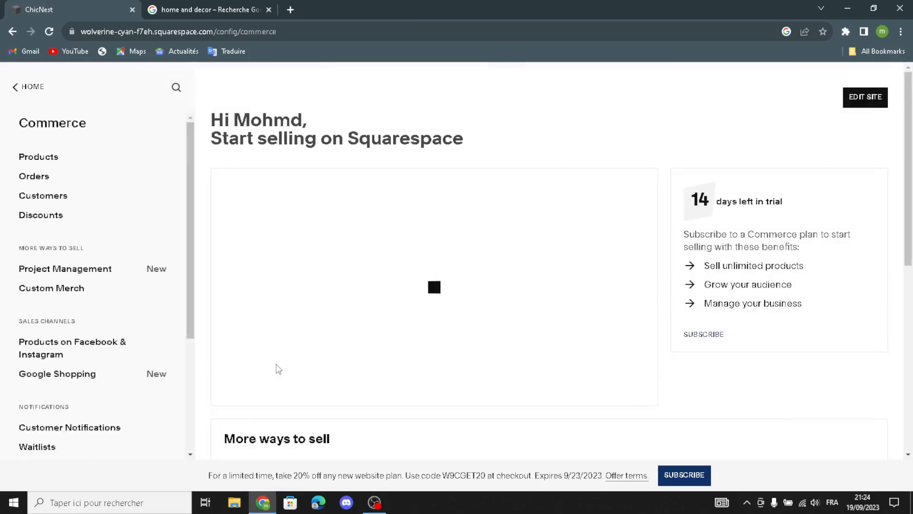
left_click(286, 351)
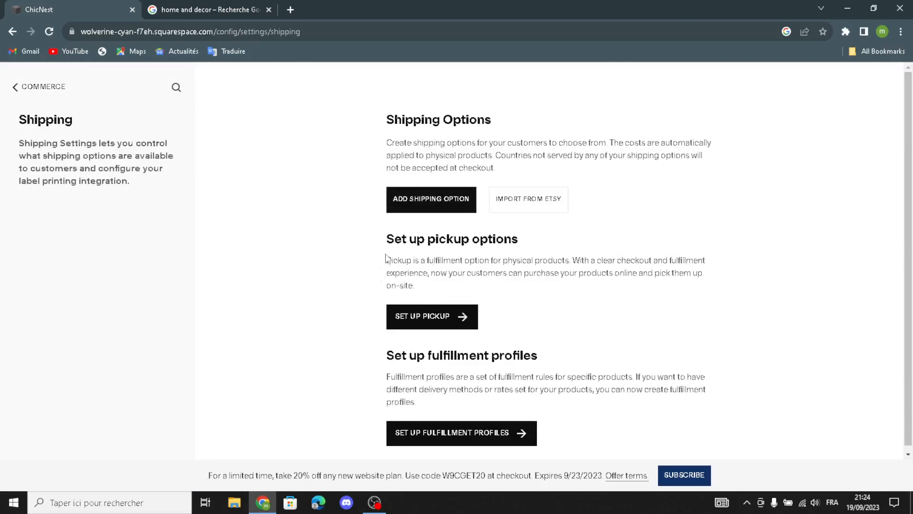
left_click(447, 208)
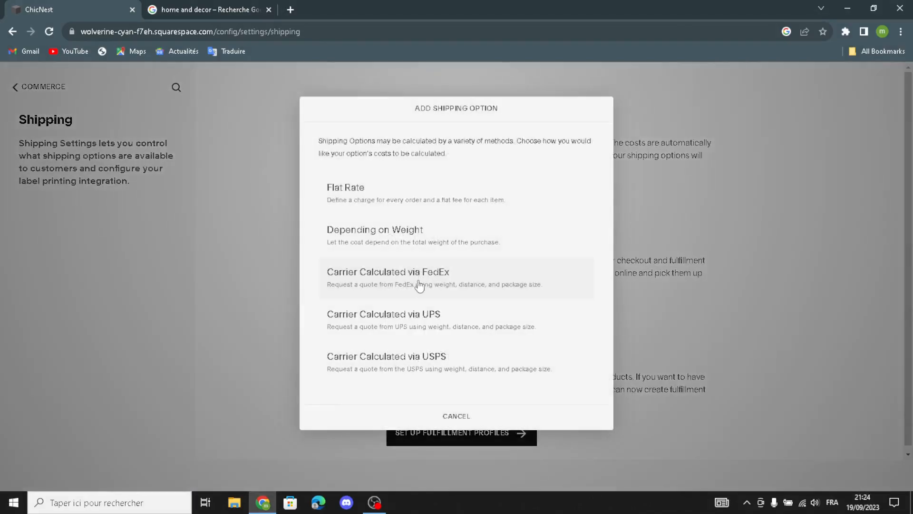
left_click(428, 416)
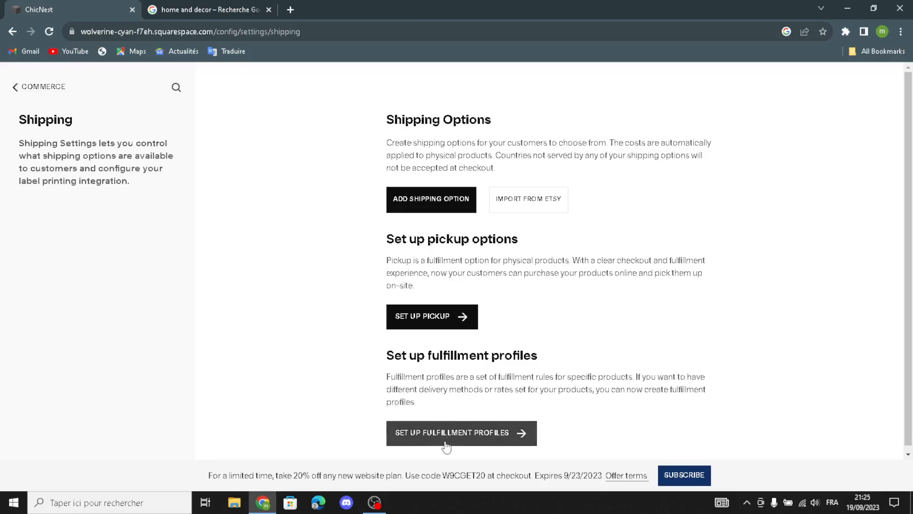
left_click(16, 87)
Open the subscription plans from the store setup and select the Personal website plan with annual payment.
scroll(400, 377, "down", 1)
scroll(399, 377, "down", 1)
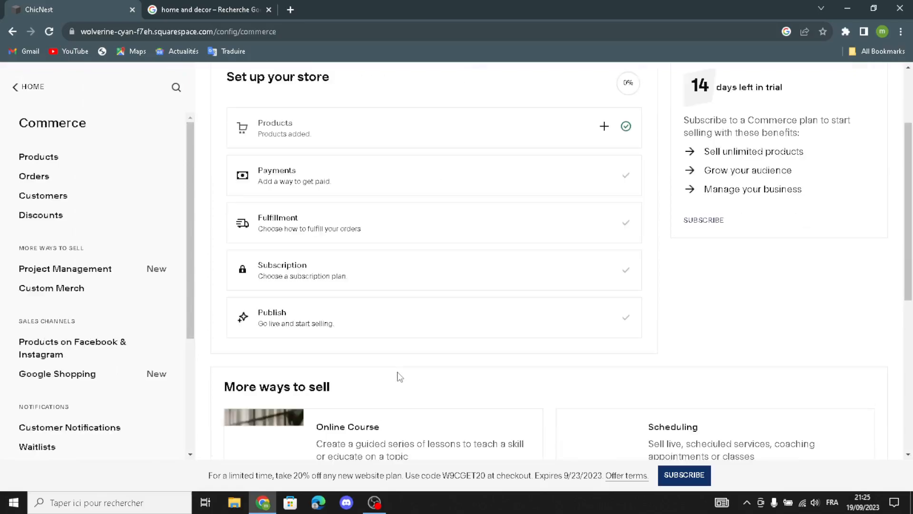
left_click(315, 287)
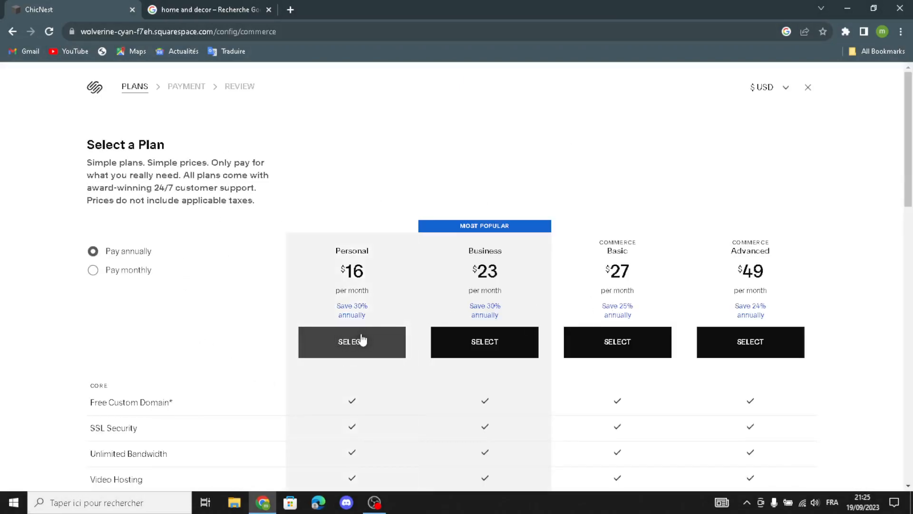
left_click(521, 349)
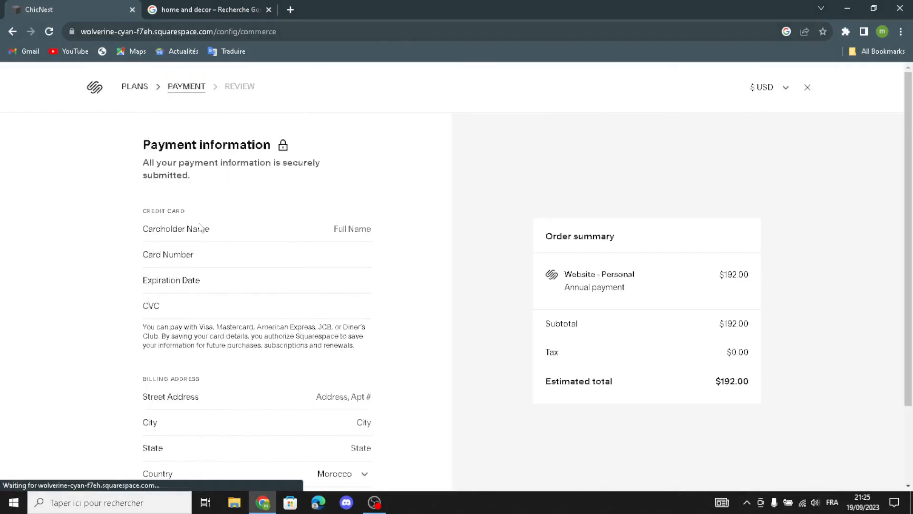
Look through the card and billing address fields, try to continue with them blank, and go back.
left_click(322, 237)
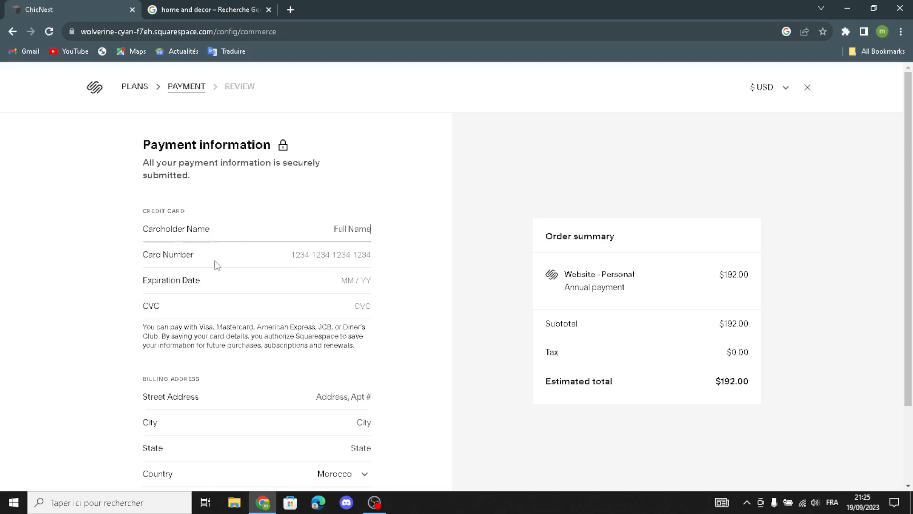
left_click(215, 282)
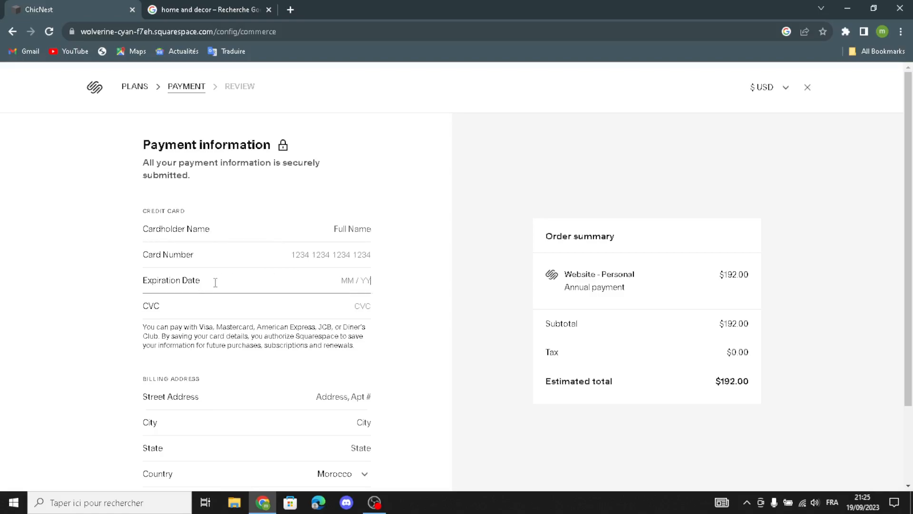
left_click(172, 308)
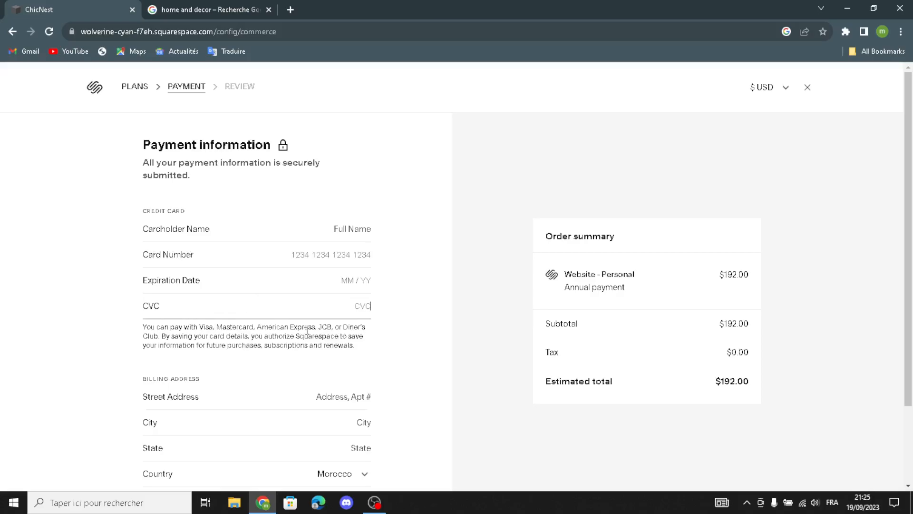
scroll(294, 357, "down", 2)
left_click(269, 452)
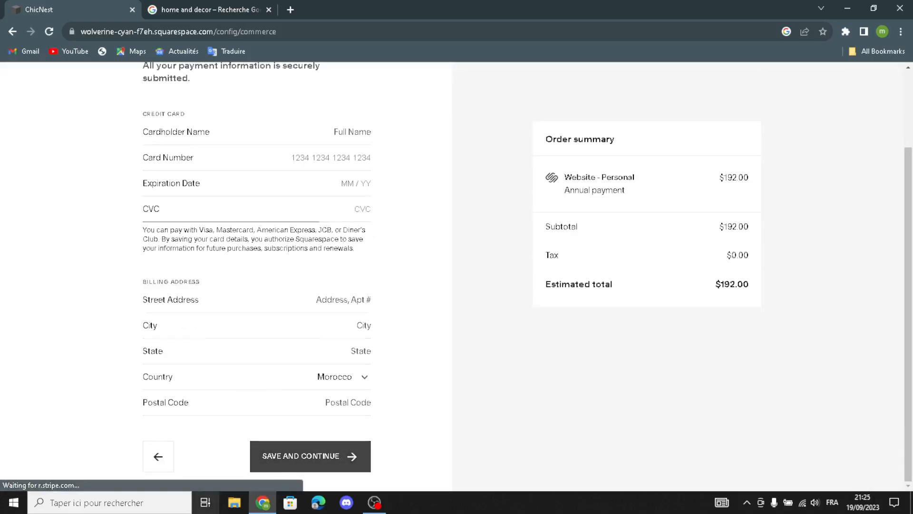
scroll(166, 192, "up", 2)
left_click(12, 32)
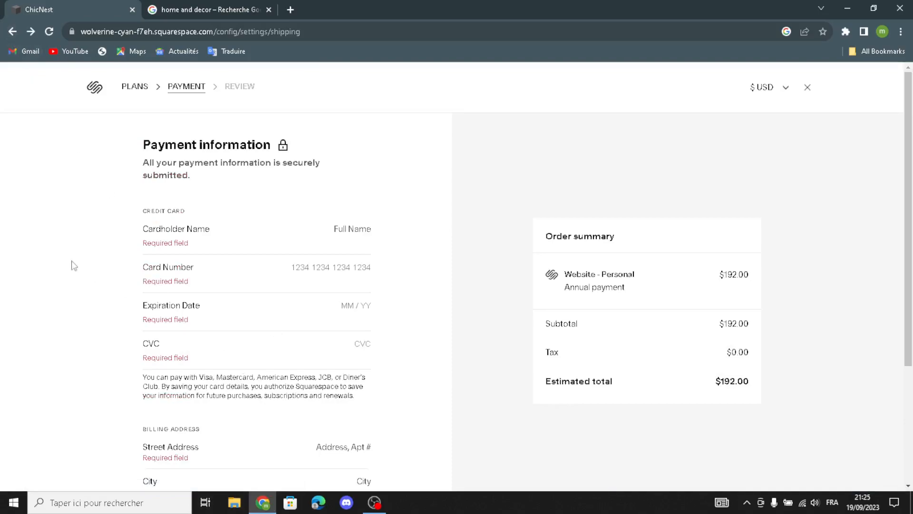
Leave the plan payment form and return to the Commerce overview with the store setup checklist.
left_click(8, 32)
left_click(12, 33)
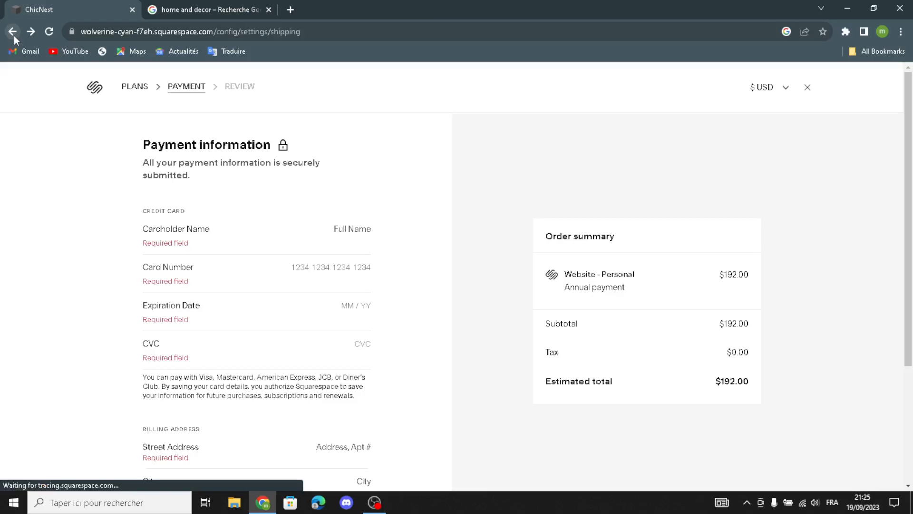
left_click(12, 37)
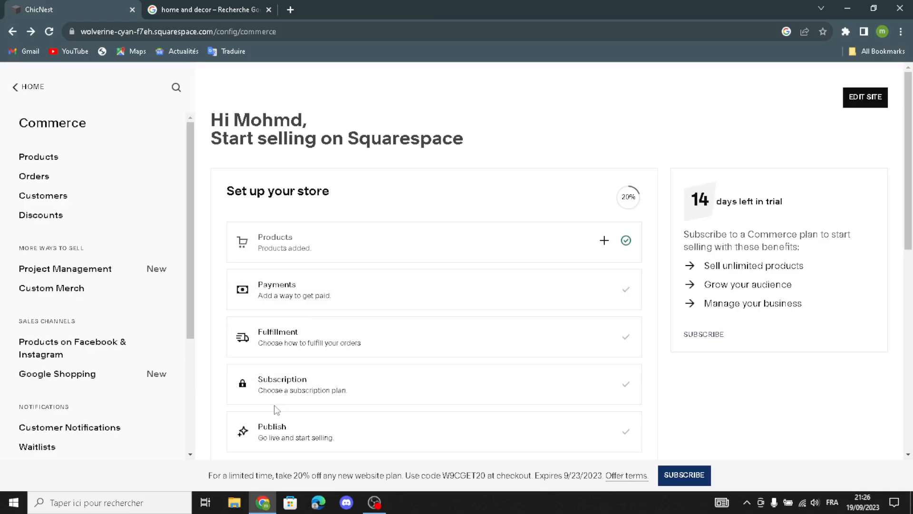
Review the plan details from the store's publish step, try the Commerce Advanced plan, and return to the site's home menu.
left_click(263, 436)
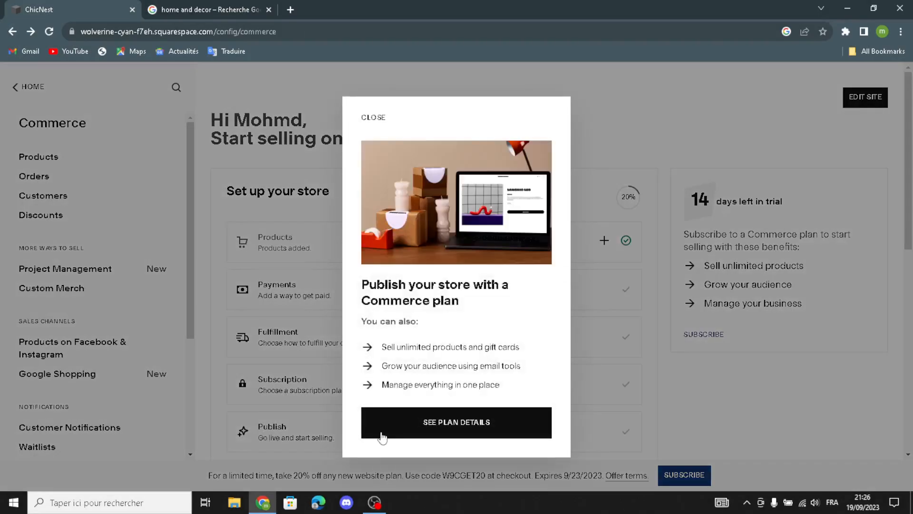
left_click(403, 435)
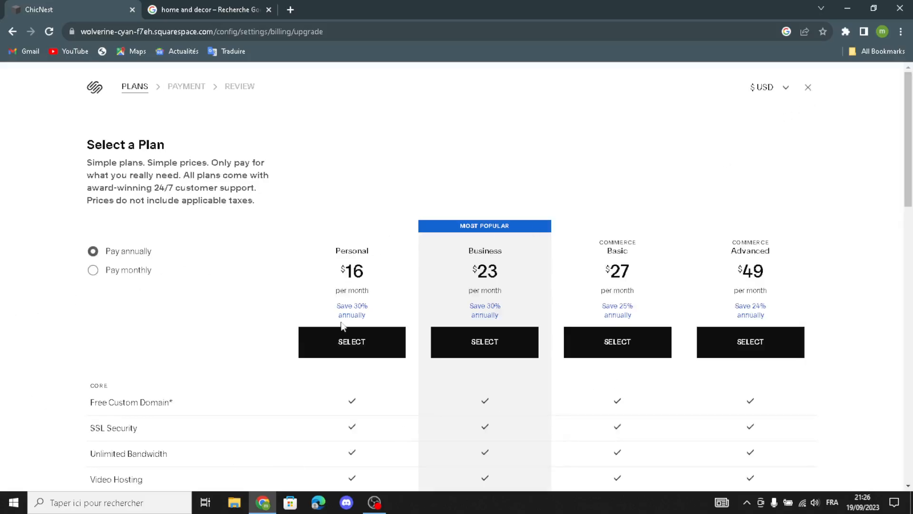
left_click(771, 338)
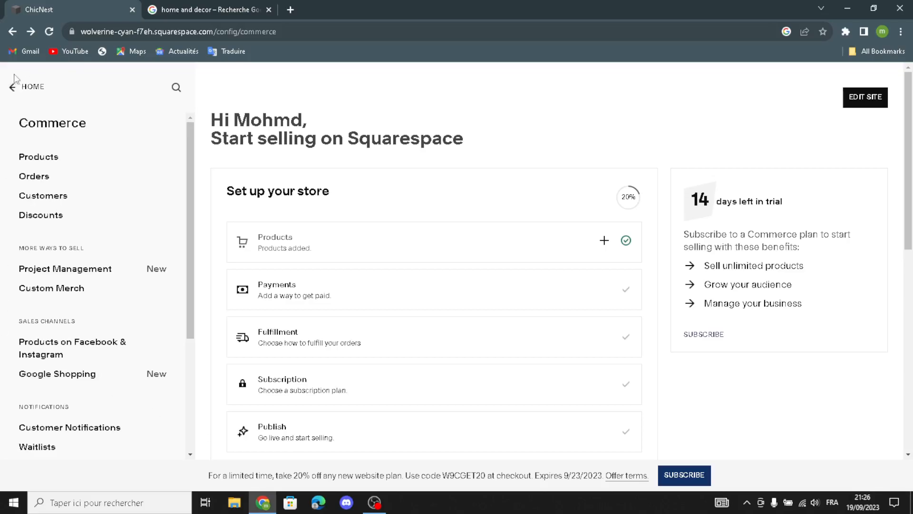
left_click(14, 89)
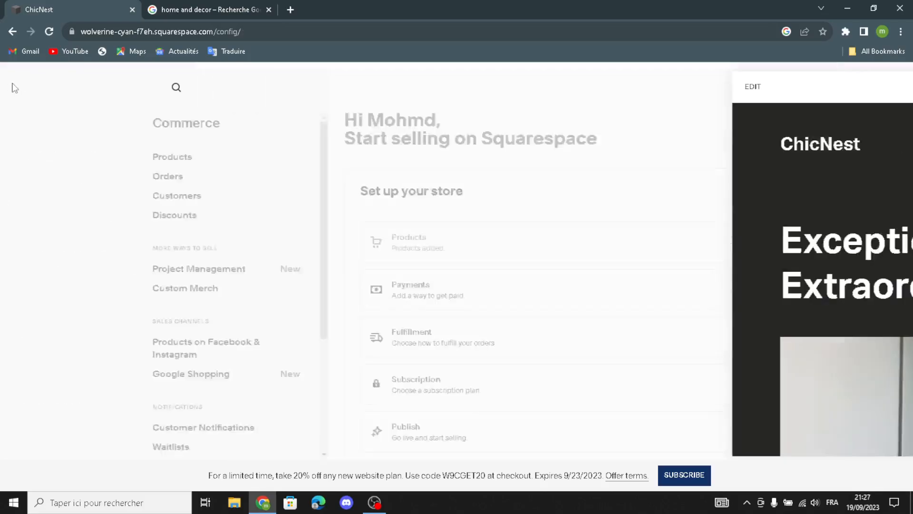